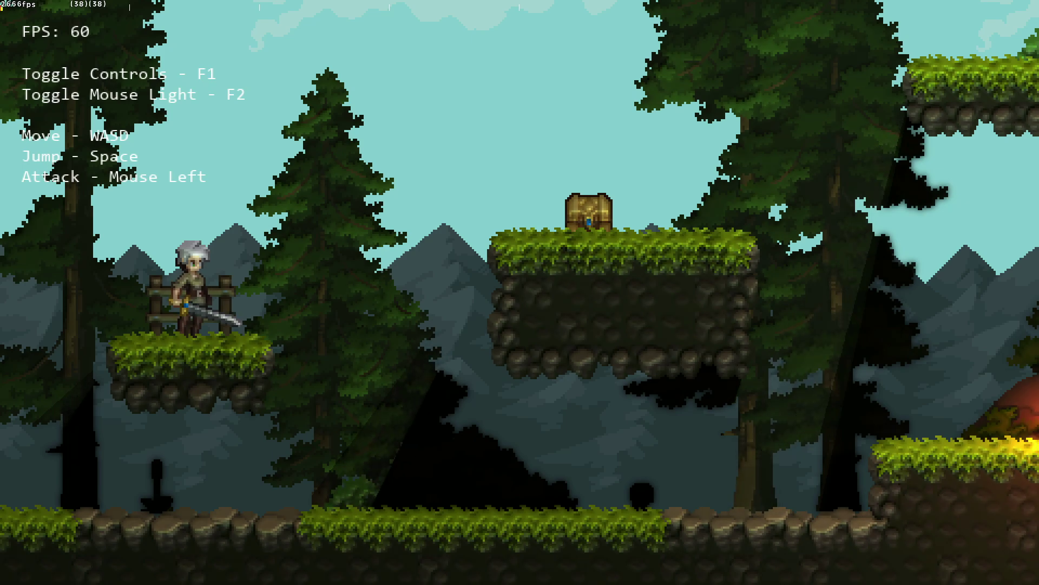
- Playtest the demo by jumping the character over the chest platform and up to the high grassy platform
{"action": "key", "text": "d"}
{"action": "key", "text": "space"}
{"action": "key", "text": "d"}
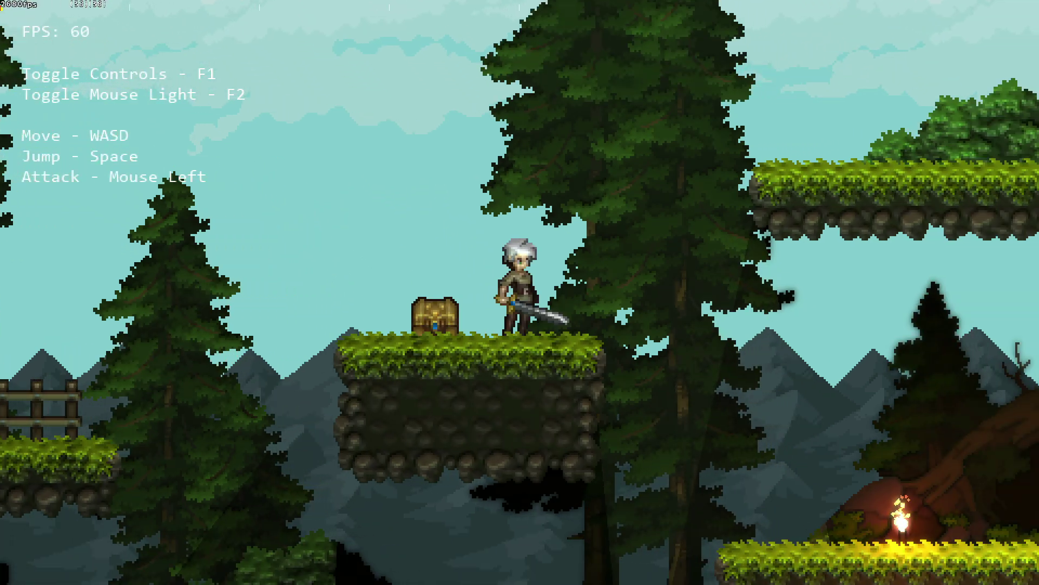
{"action": "key", "text": "space"}
{"action": "key", "text": "a"}
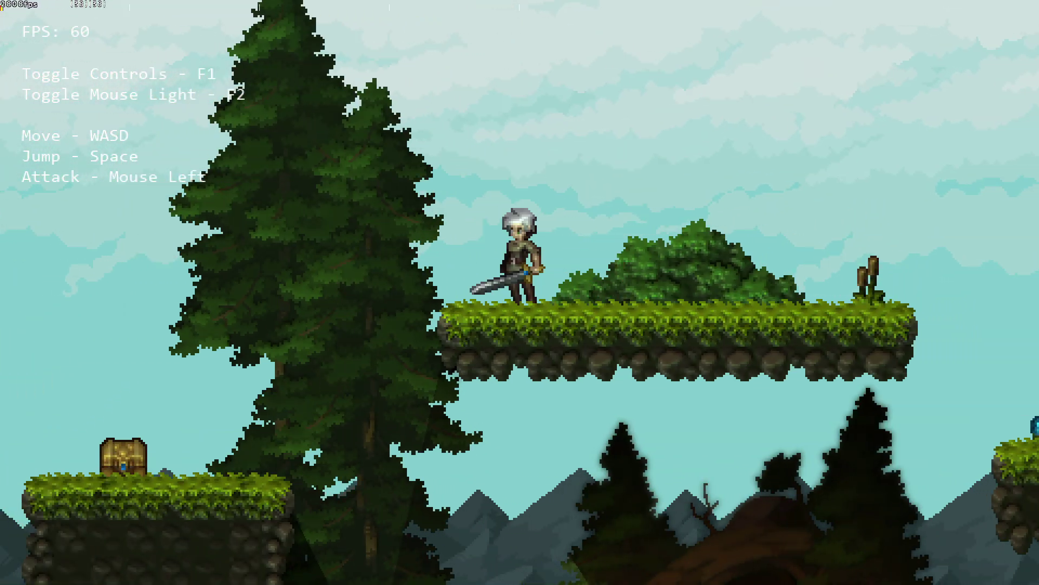
{"action": "key", "text": "d"}
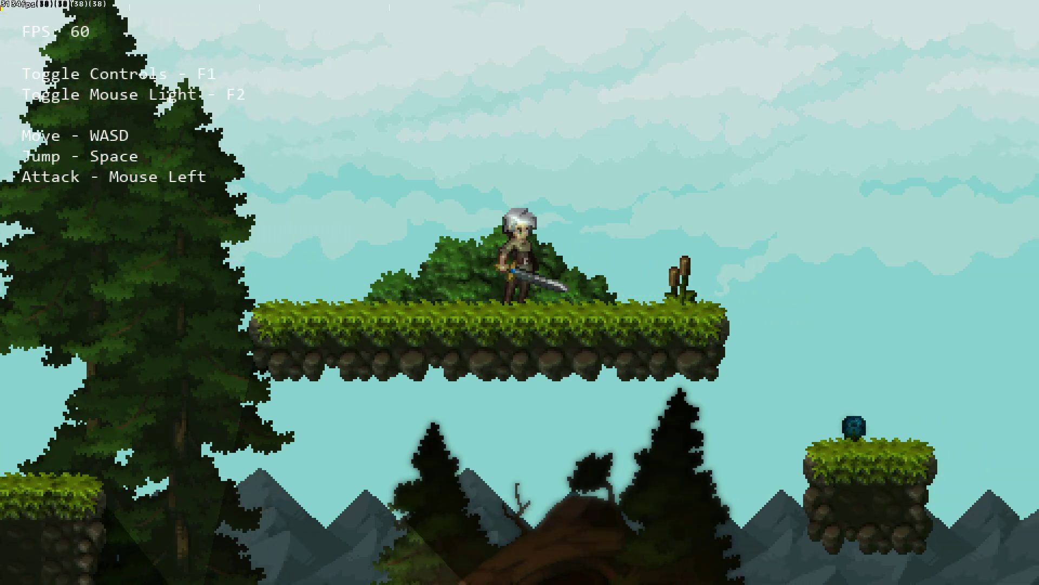
- Bring the character down past the chest platform to the ground and run beneath it toward the cave torches
{"action": "key", "text": "a"}
{"action": "key", "text": "space"}
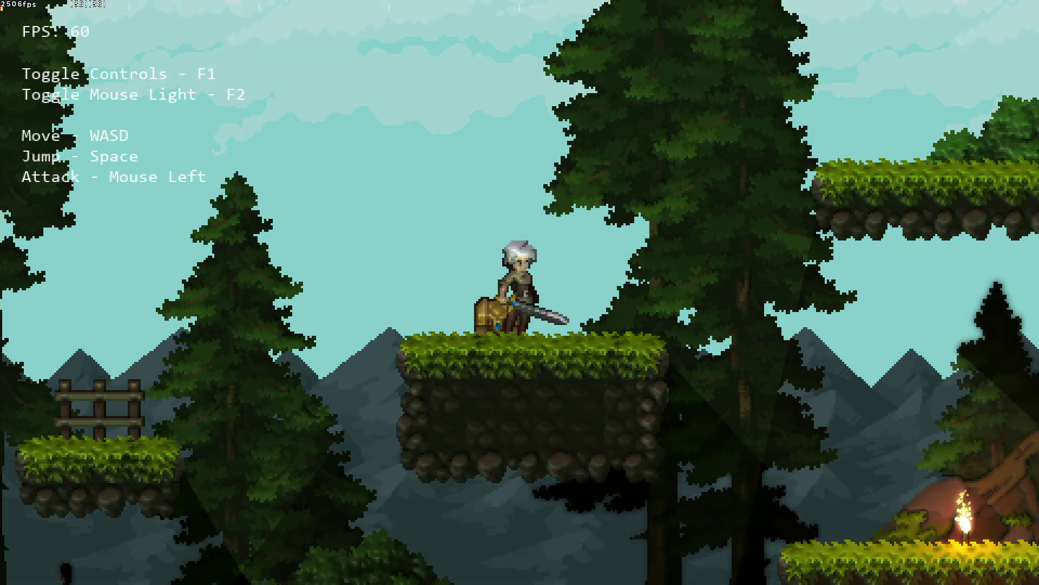
{"action": "key", "text": "a"}
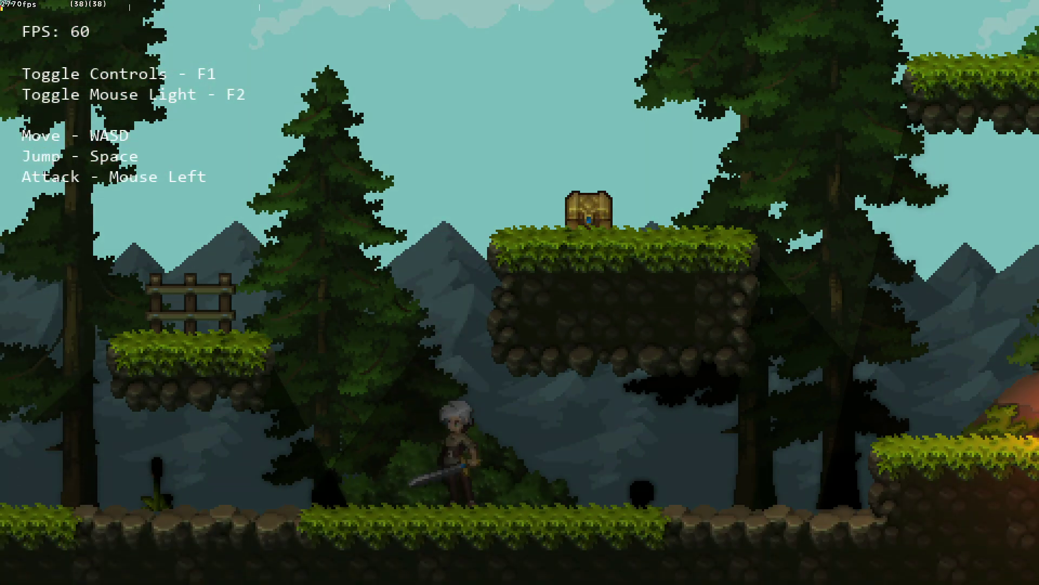
{"action": "key", "text": "d"}
{"action": "key", "text": "d"}
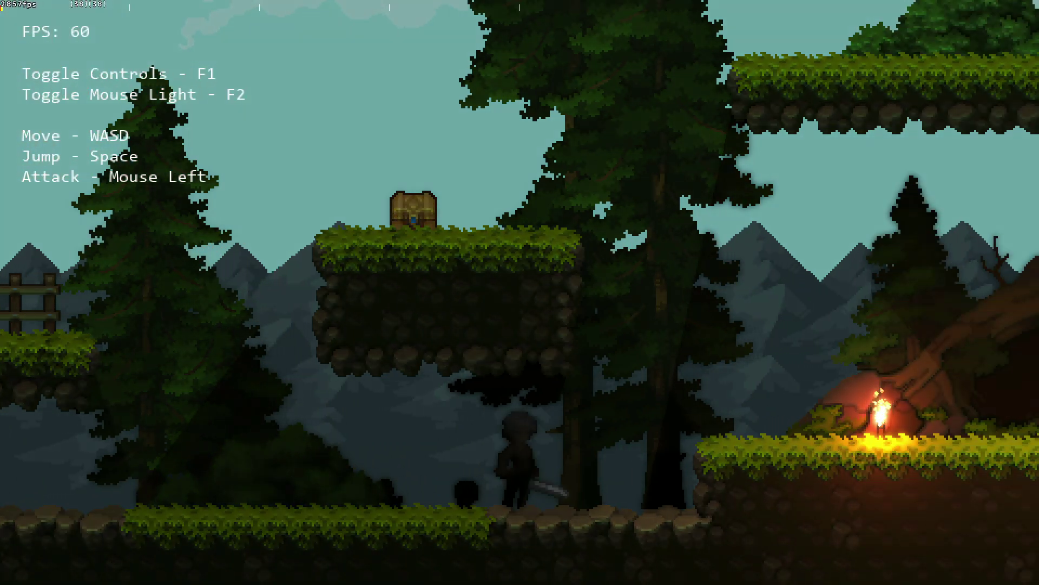
- Climb the character back over the fenced and chest platforms to the high platform to view the darker lighting
{"action": "key", "text": "a"}
{"action": "key", "text": "space"}
{"action": "key", "text": "a"}
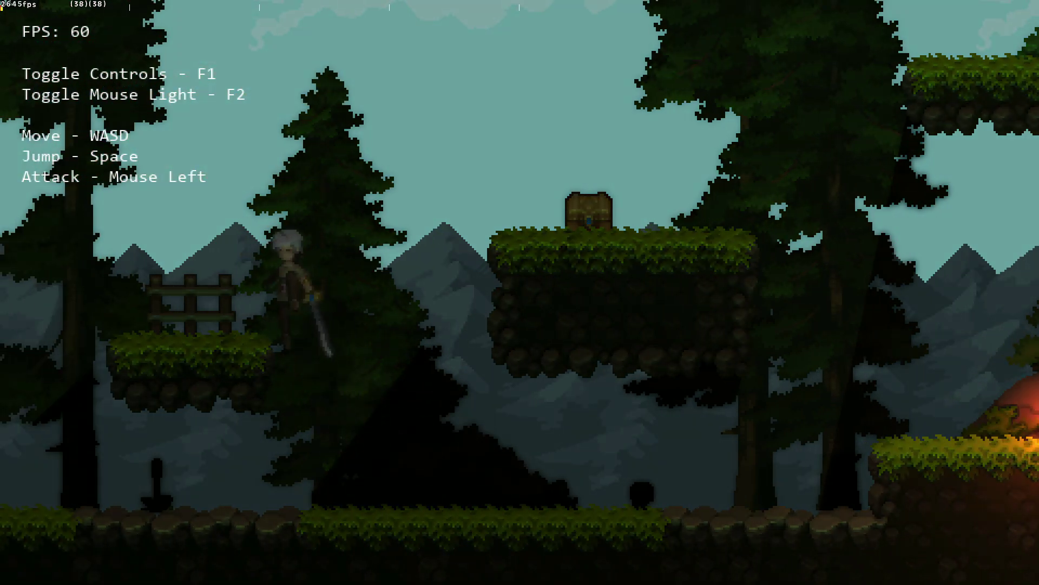
{"action": "key", "text": "d"}
{"action": "key", "text": "space"}
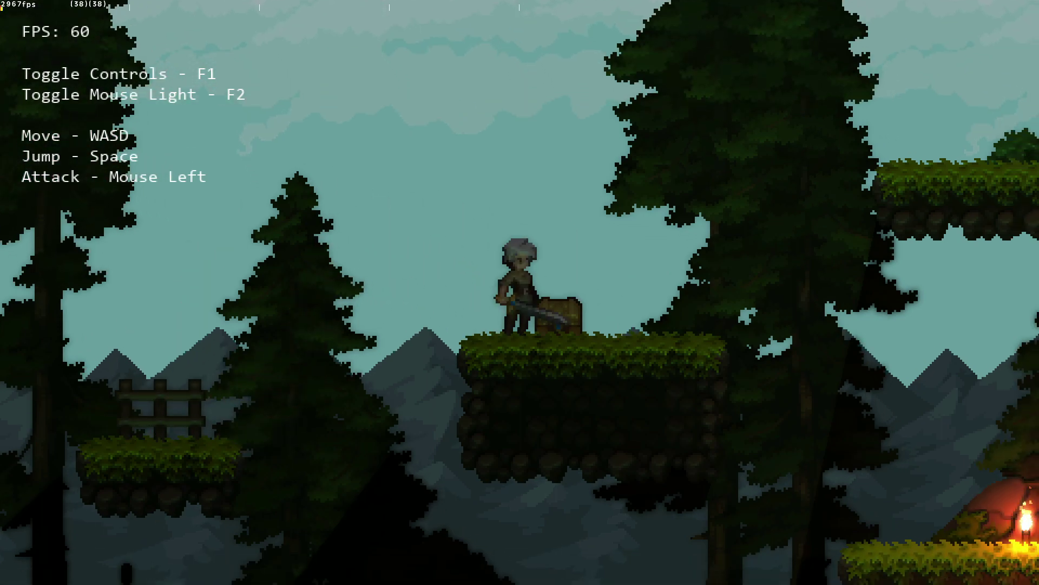
{"action": "key", "text": "space"}
{"action": "key", "text": "d"}
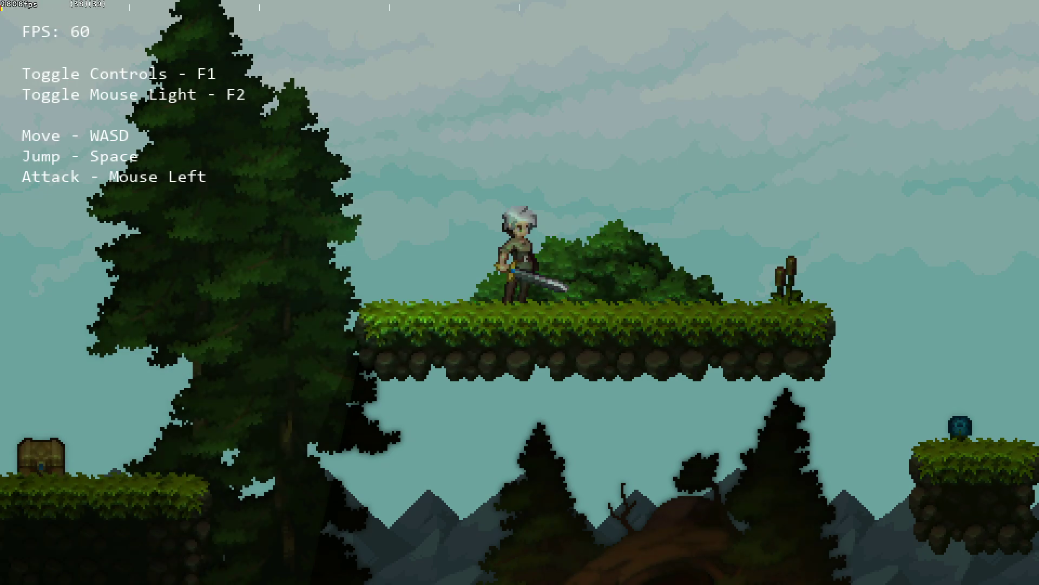
- Hide the on-screen controls and bring the character back to the fenced platform with the green mouse light showing
{"action": "key", "text": "F1"}
{"action": "key", "text": "a"}
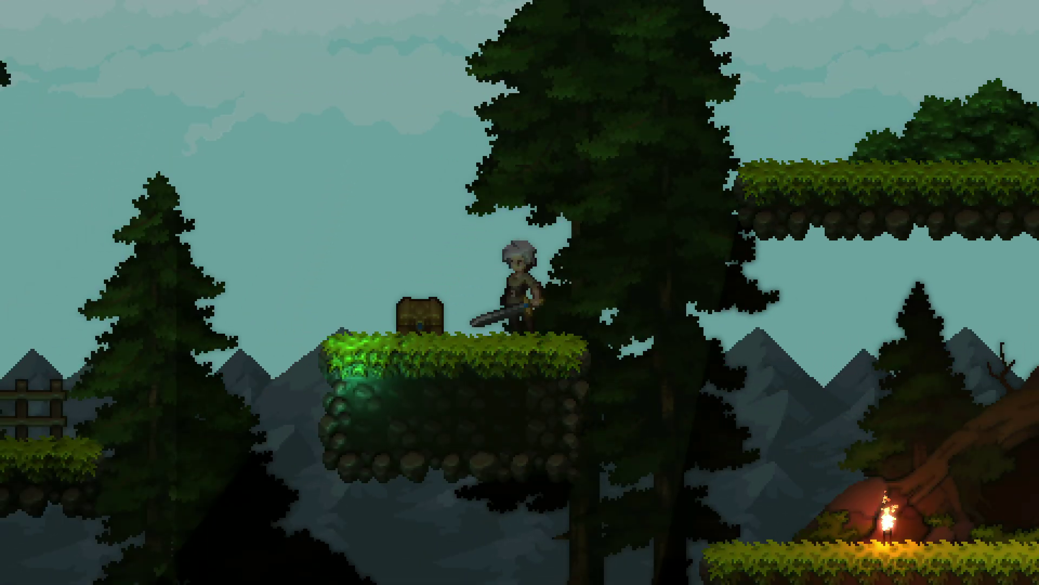
{"action": "key", "text": "d"}
{"action": "key", "text": "space"}
{"action": "key", "text": "a"}
{"action": "key", "text": "d"}
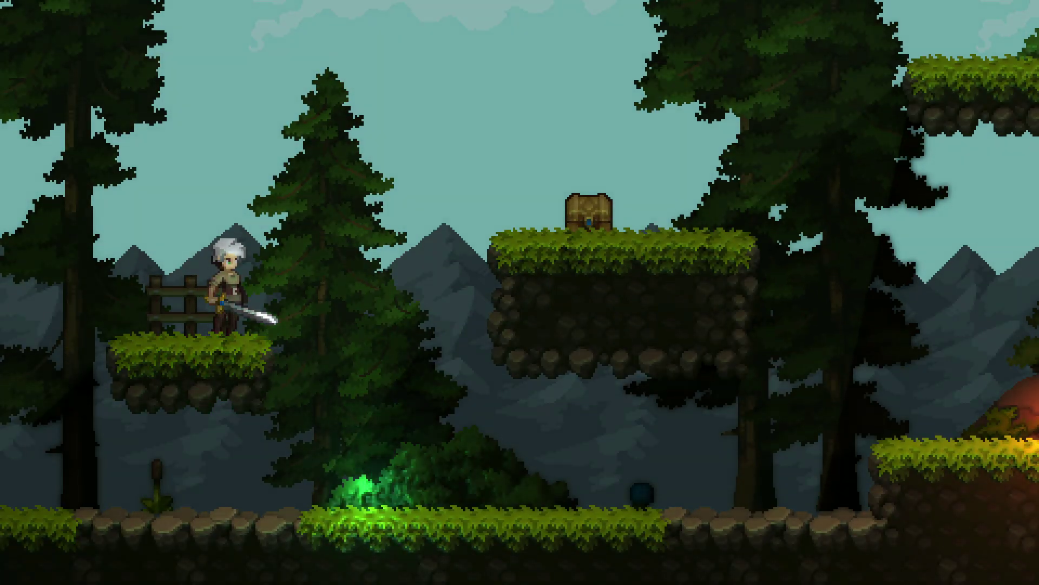
- Run the character past the torchlit cave, across the bridge over the spikes and up to the mine entrance
{"action": "key", "text": "d"}
{"action": "key", "text": "space"}
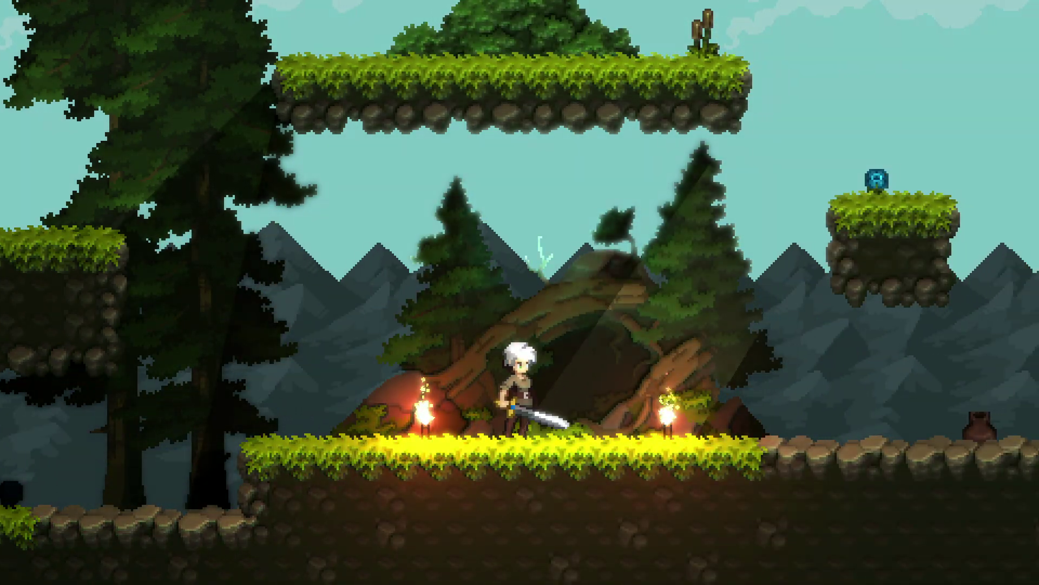
{"action": "key", "text": "d"}
{"action": "key", "text": "space"}
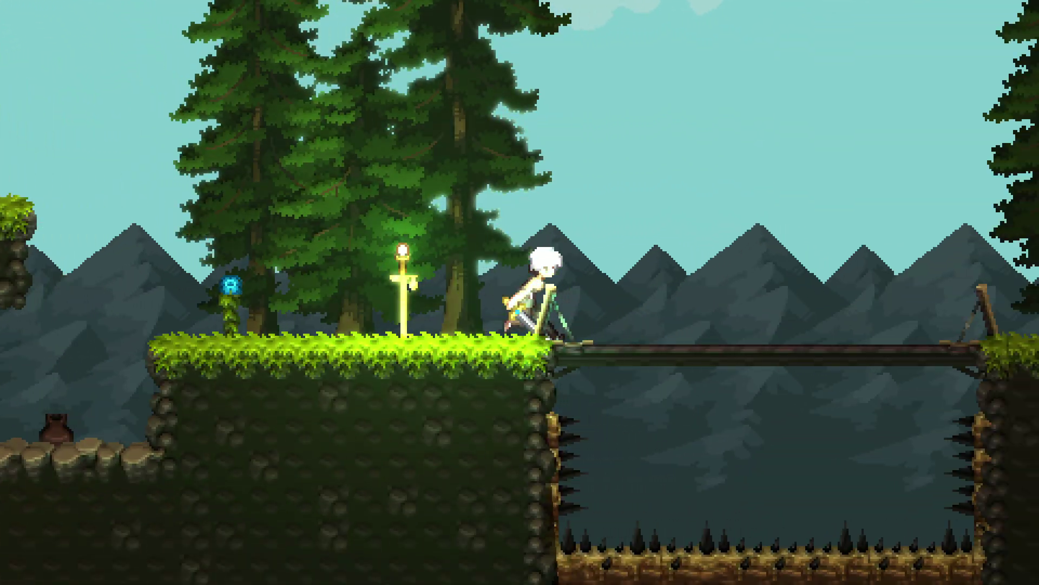
{"action": "key", "text": "d"}
{"action": "key", "text": "space"}
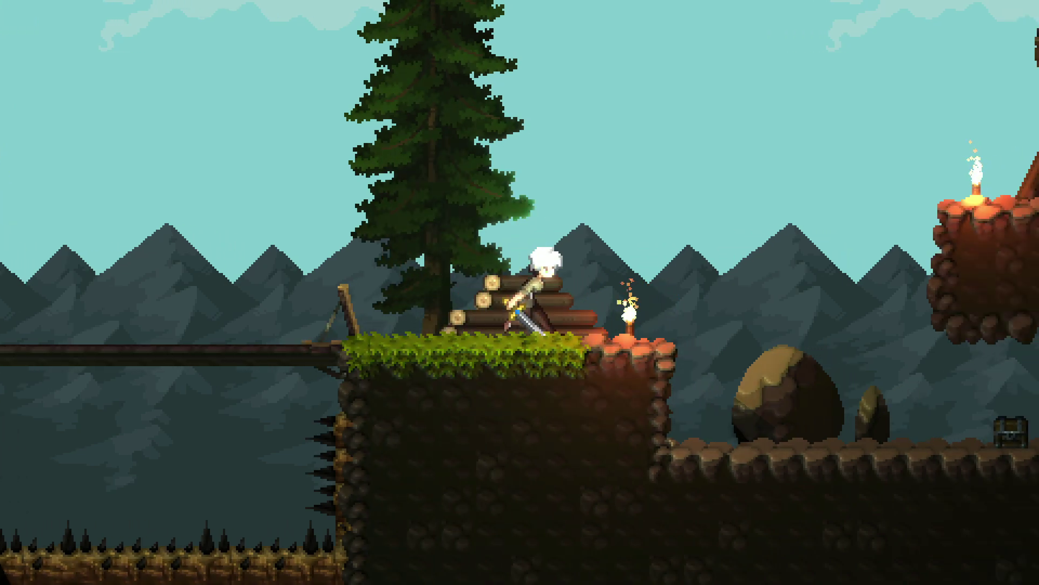
{"action": "key", "text": "d"}
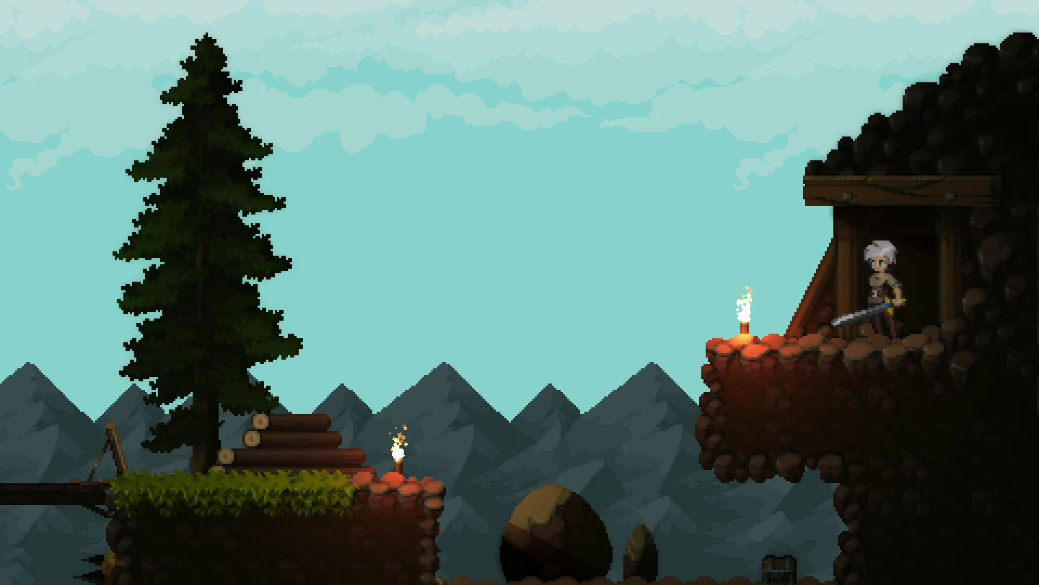
{"action": "key", "text": "d"}
{"action": "key", "text": "a"}
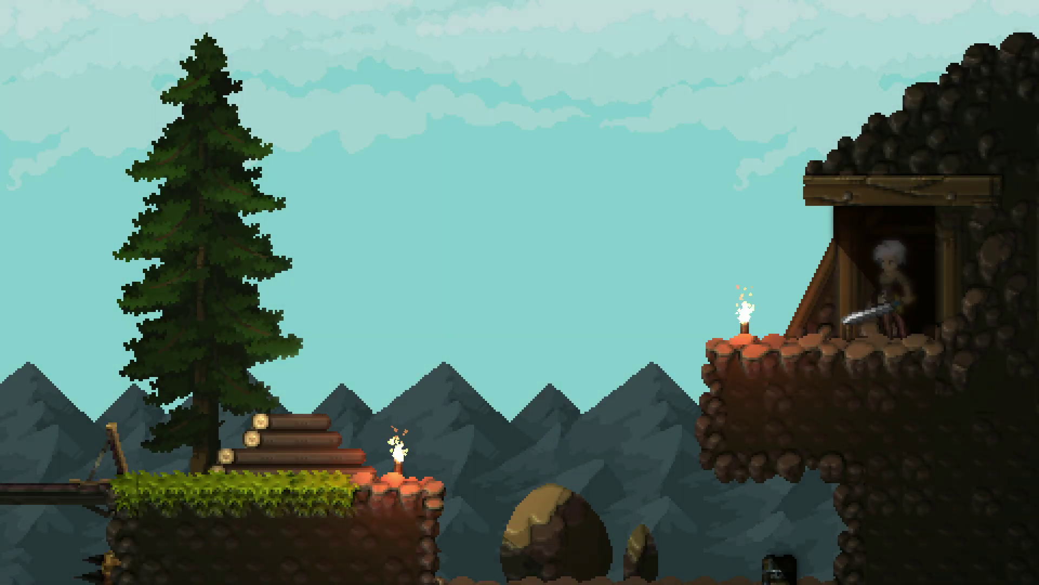
{"action": "key", "text": "Left"}
{"action": "key", "text": "space"}
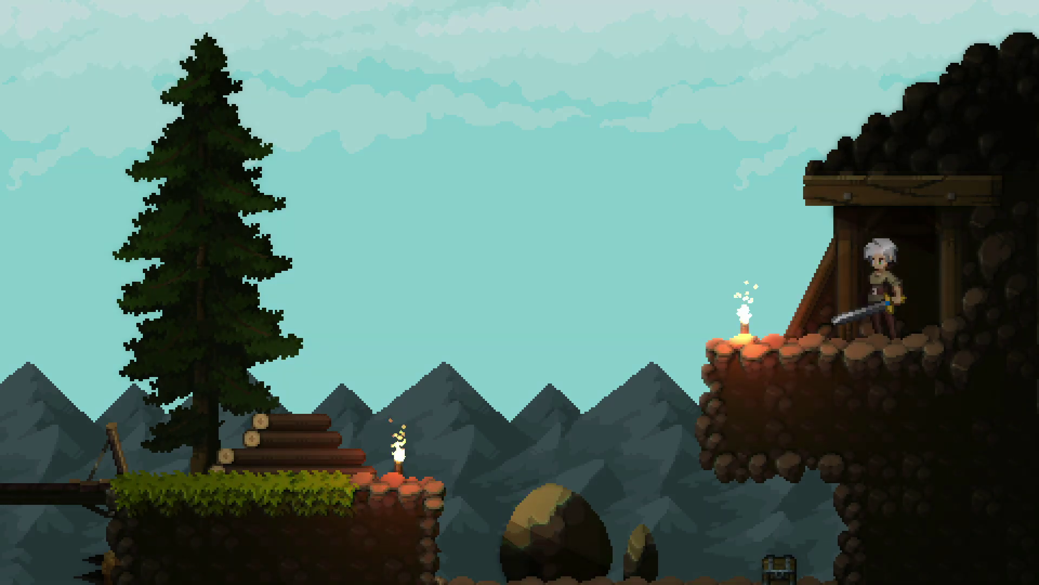
{"action": "key", "text": "Left"}
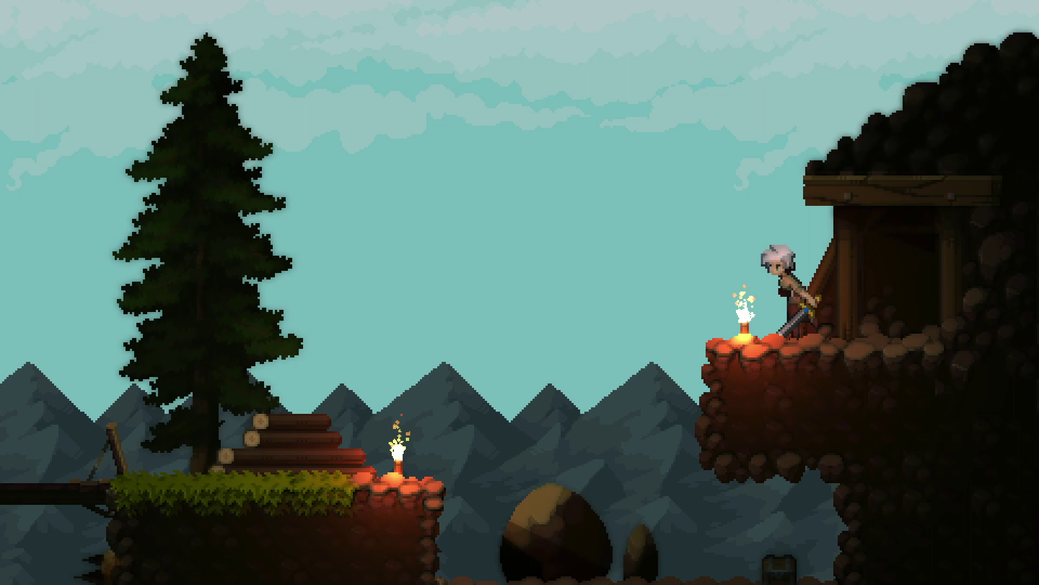
{"action": "key", "text": "space"}
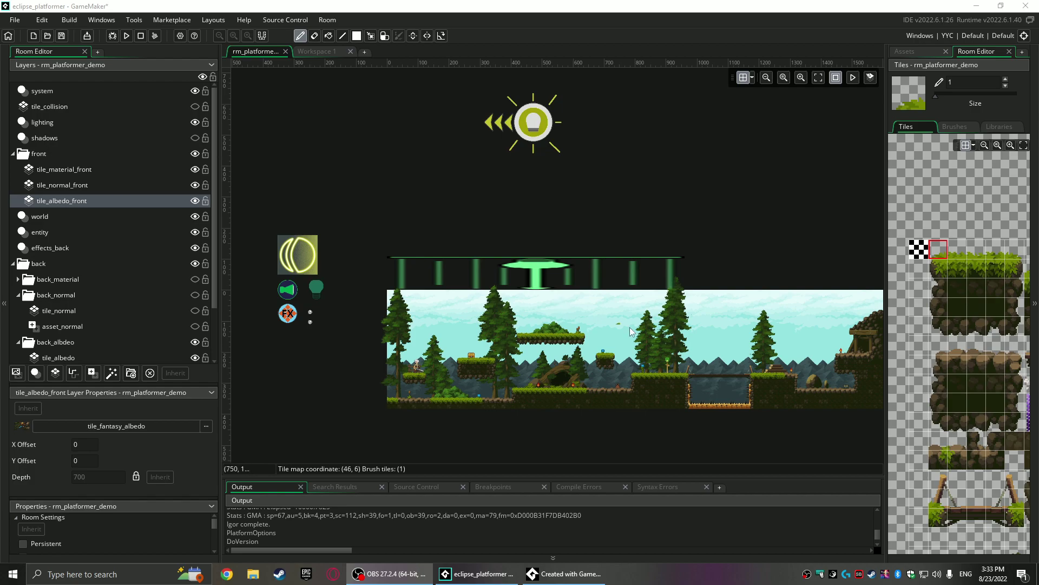
- Switch to GameMaker and toggle the tile_albedo layer's visibility off and on to examine its content in the room
{"action": "middle_click_drag", "start_coordinate": [622, 318], "coordinate": [634, 278]}
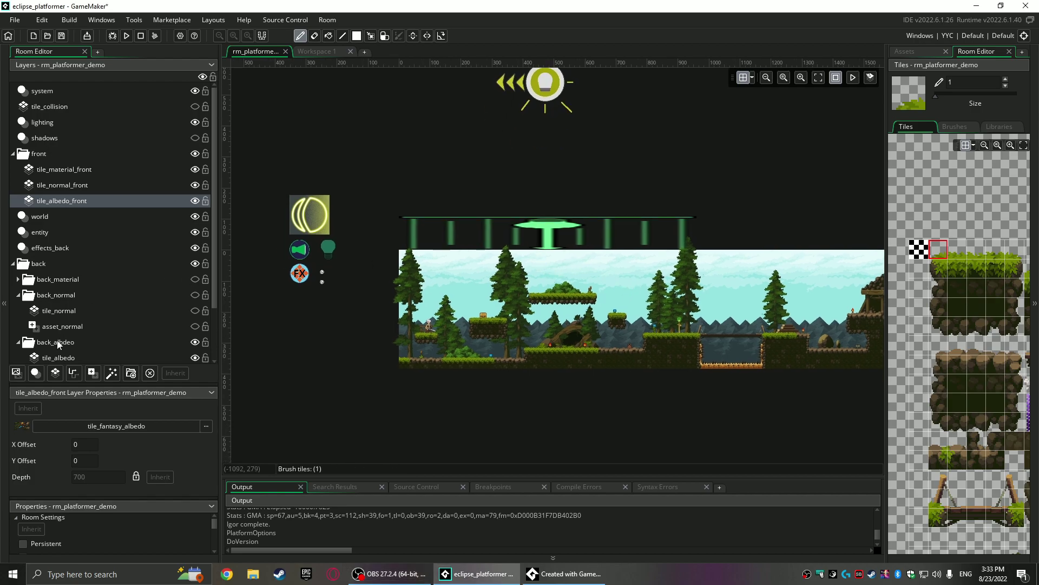
{"action": "scroll", "coordinate": [63, 322], "scroll_direction": "down", "scroll_amount": 3}
{"action": "left_click", "coordinate": [173, 296]}
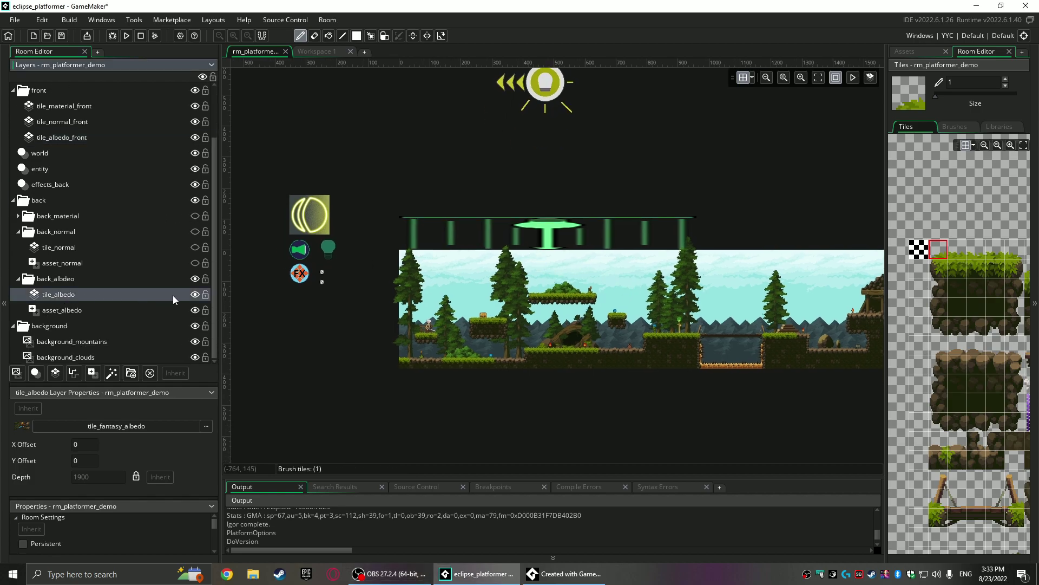
{"action": "left_click", "coordinate": [197, 295]}
{"action": "left_click", "coordinate": [197, 295]}
{"action": "scroll", "coordinate": [502, 327], "scroll_direction": "up", "scroll_amount": 4, "text": "ctrl"}
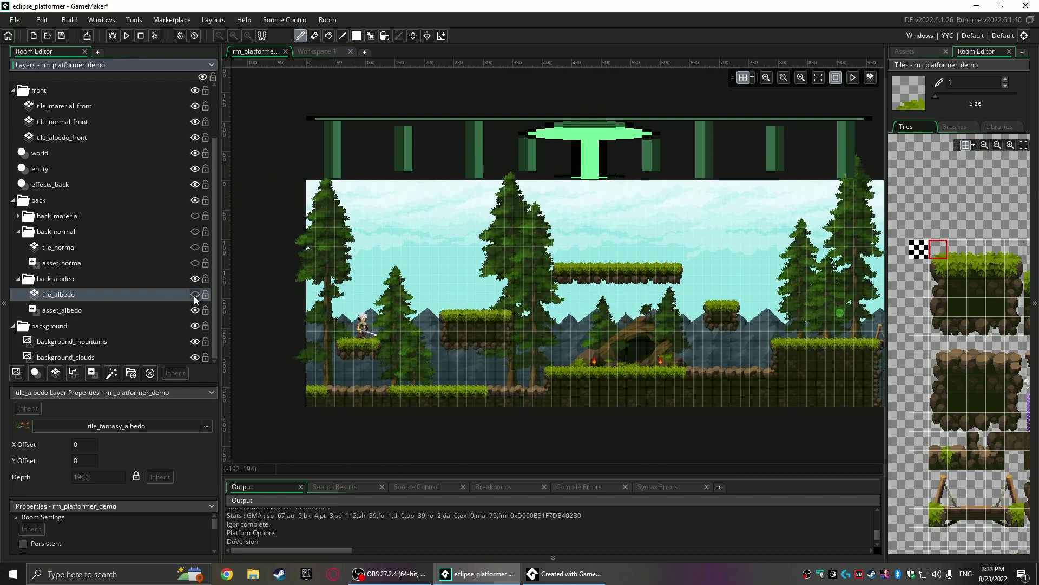
{"action": "scroll", "coordinate": [105, 226], "scroll_direction": "up", "scroll_amount": 1}
{"action": "scroll", "coordinate": [56, 261], "scroll_direction": "up", "scroll_amount": 2}
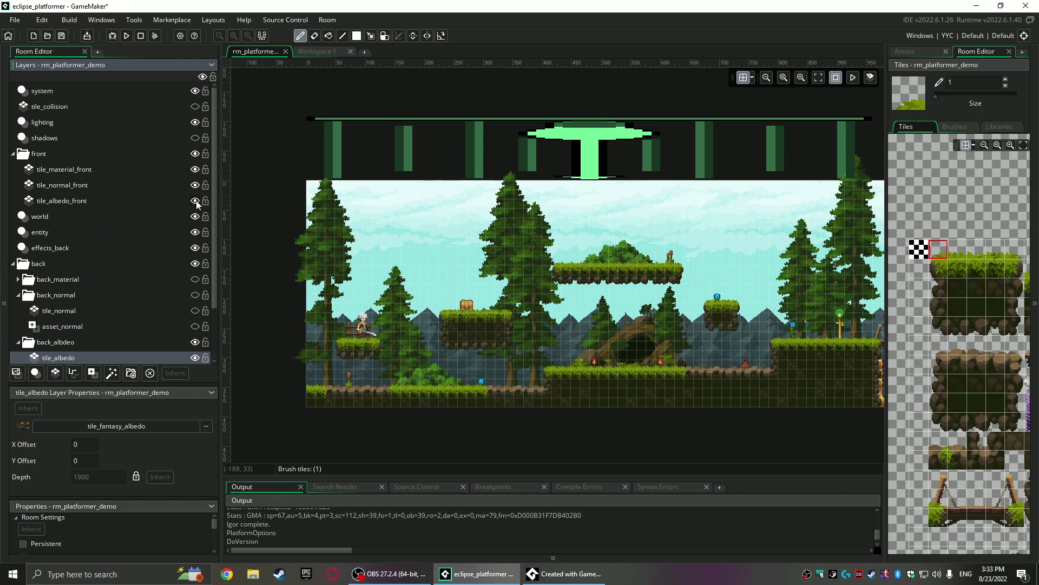
- Open the variables of the light_engine instance on the lighting layer
{"action": "middle_click_drag", "start_coordinate": [389, 219], "coordinate": [664, 332]}
{"action": "left_click", "coordinate": [44, 122]}
{"action": "double_click", "coordinate": [411, 228]}
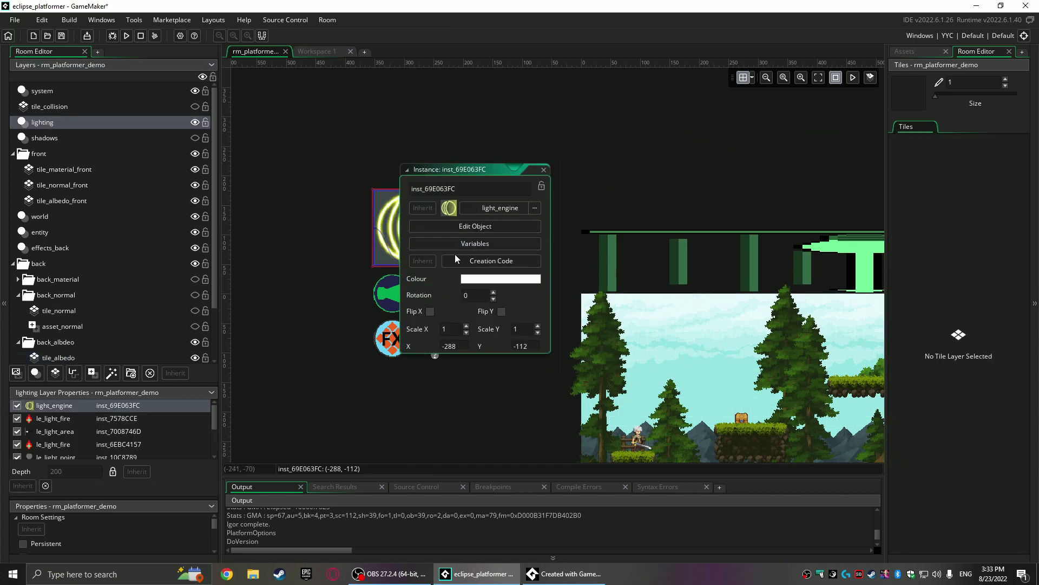
{"action": "left_click", "coordinate": [476, 240]}
{"action": "left_click_drag", "start_coordinate": [559, 323], "coordinate": [559, 392]}
{"action": "middle_click_drag", "start_coordinate": [794, 358], "coordinate": [771, 306]}
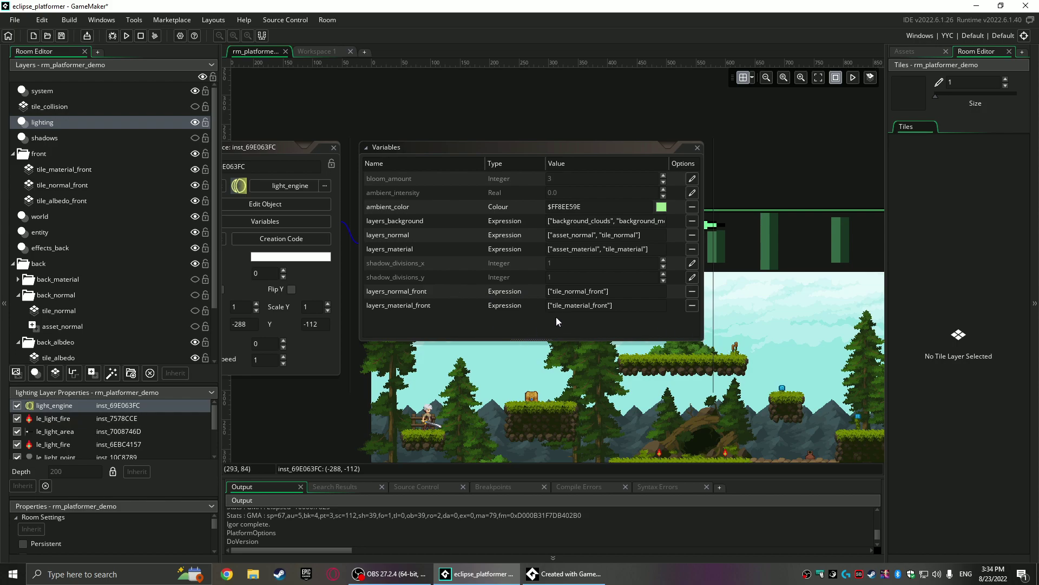
- Review the layers_normal, layers_normal_front and layers_material_front variables of the light_engine instance, and close its windows
{"action": "left_click_drag", "start_coordinate": [556, 306], "coordinate": [602, 307]}
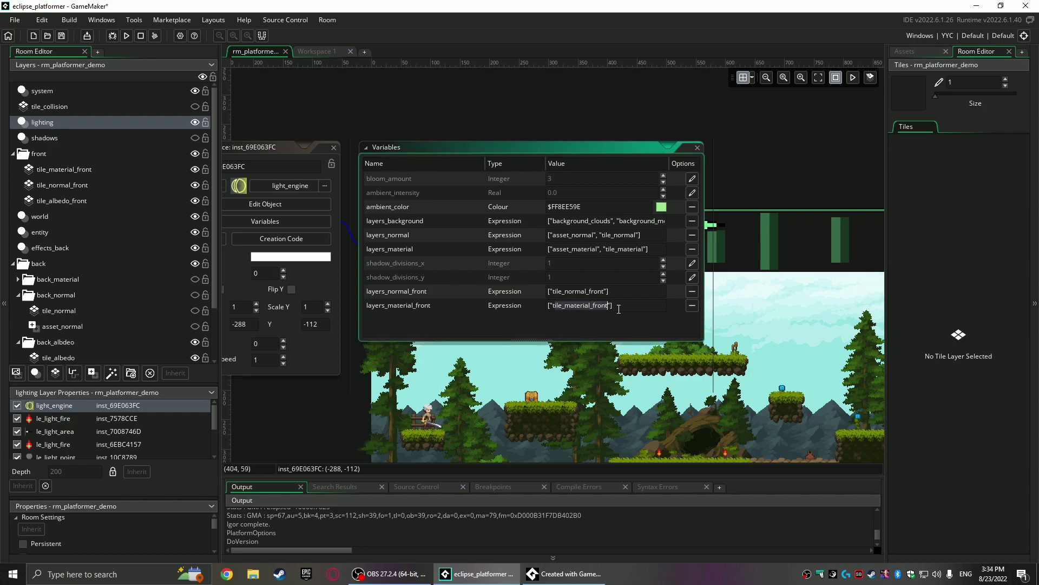
{"action": "left_click", "coordinate": [607, 323]}
{"action": "left_click_drag", "start_coordinate": [549, 236], "coordinate": [639, 238]}
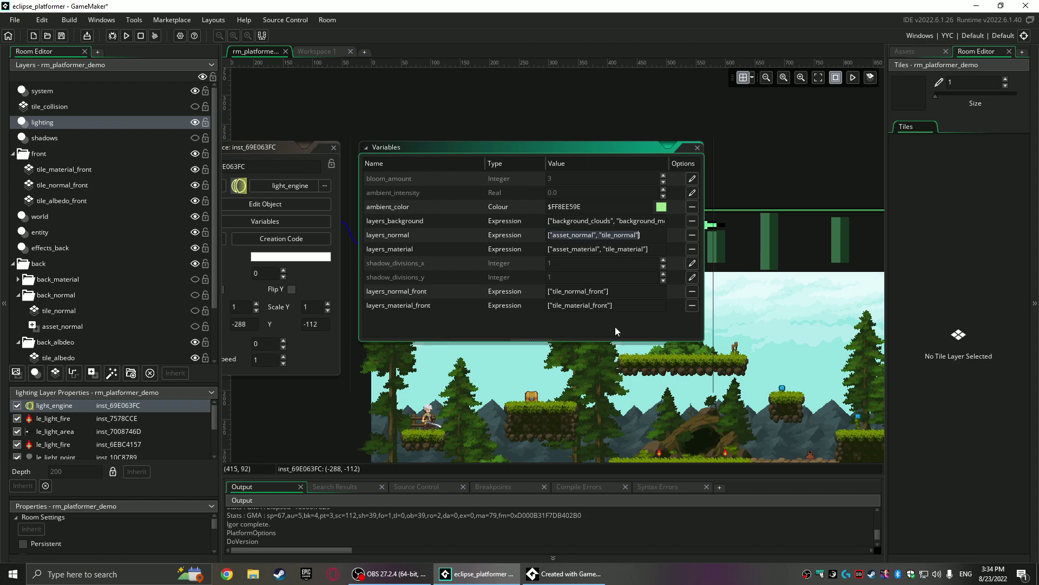
{"action": "left_click_drag", "start_coordinate": [552, 293], "coordinate": [603, 296]}
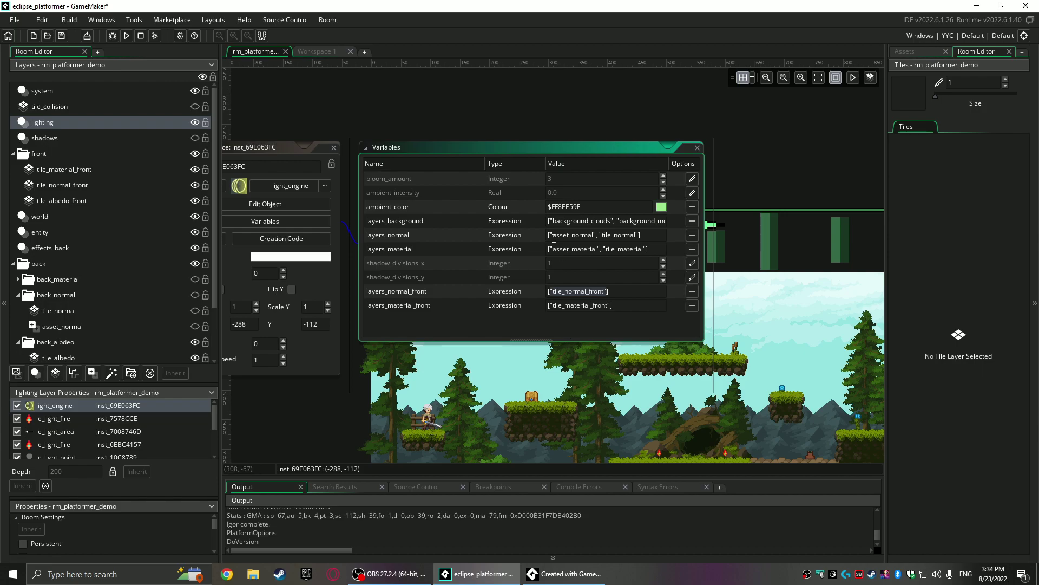
{"action": "left_click_drag", "start_coordinate": [554, 238], "coordinate": [611, 239]}
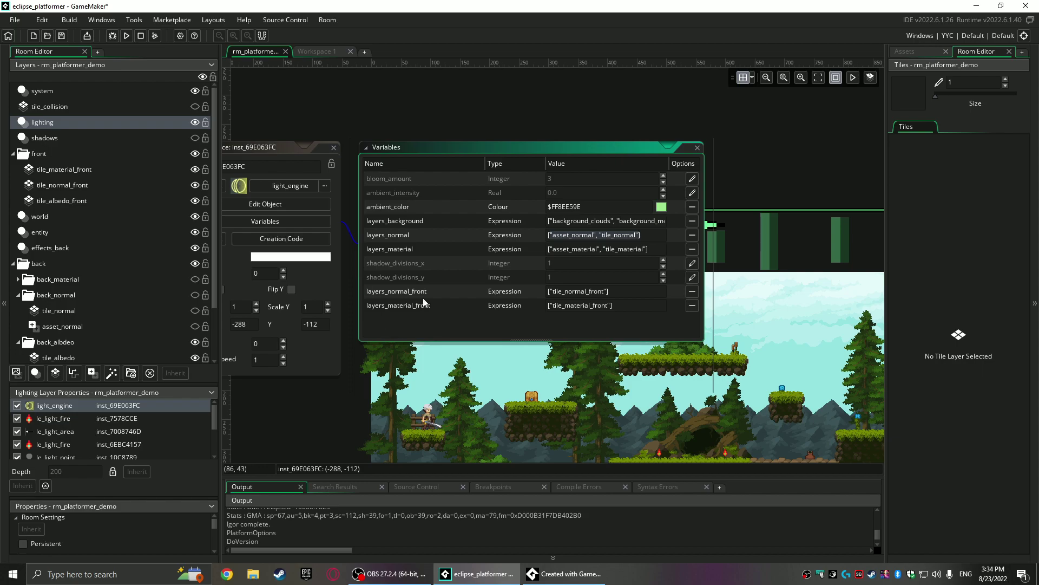
{"action": "left_click", "coordinate": [334, 148]}
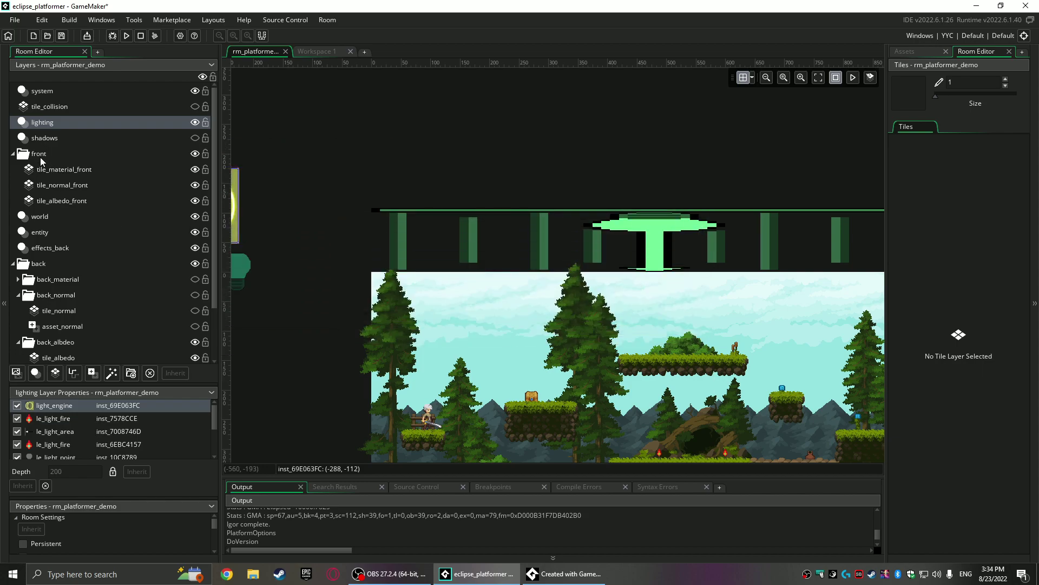
- Toggle the front folder's visibility off and on, and inspect the tile_material_front layer's tileset
{"action": "left_click", "coordinate": [180, 157]}
{"action": "left_click", "coordinate": [193, 155]}
{"action": "left_click", "coordinate": [192, 154]}
{"action": "middle_click_drag", "start_coordinate": [581, 288], "coordinate": [532, 178]}
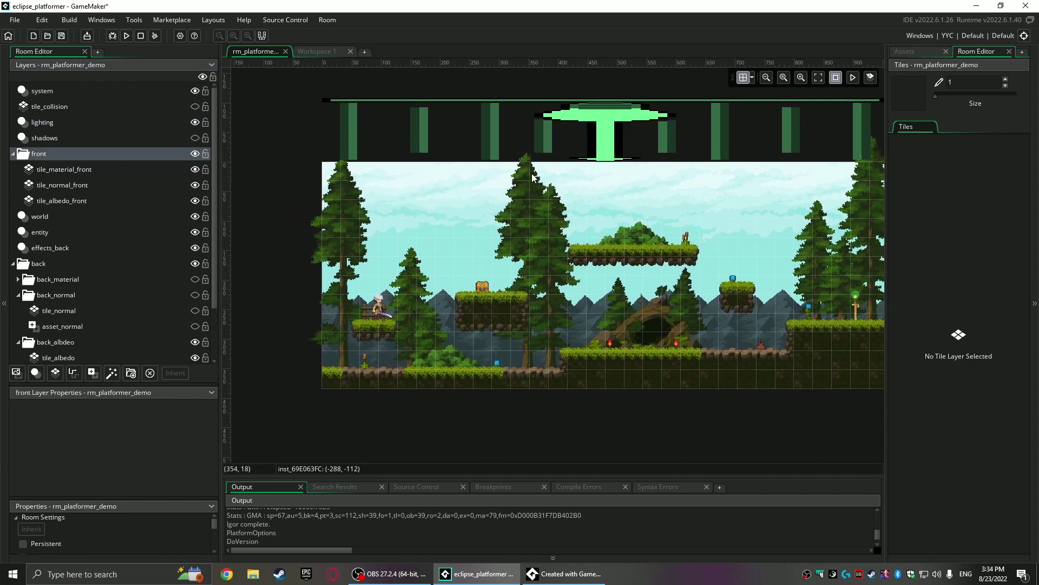
{"action": "left_click", "coordinate": [102, 168]}
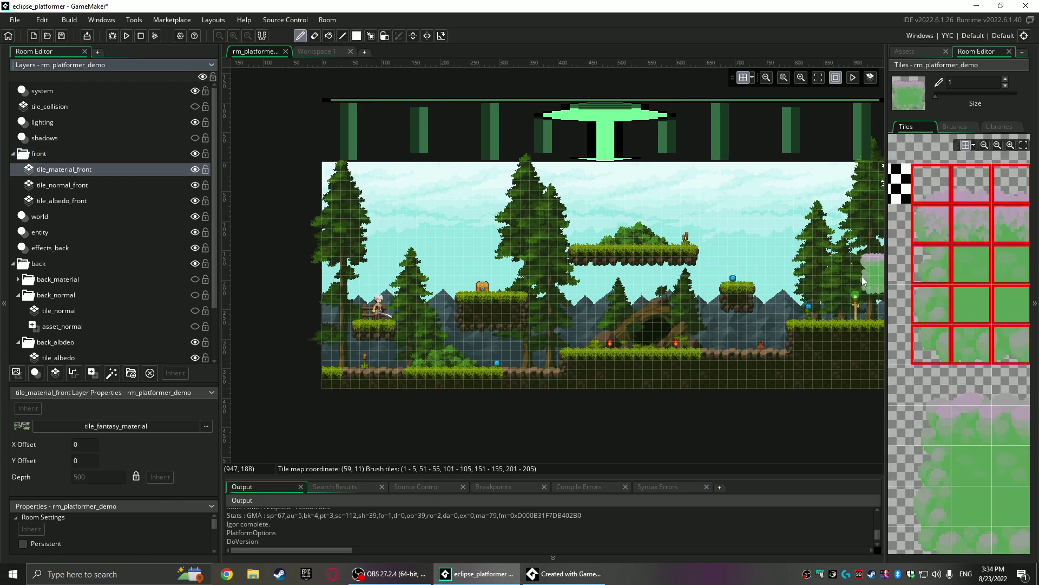
- Place the 5 by 5 grass-topped block from tile_fantasy_albedo on tile_albedo_front, in the sky between the character and the chest platform
{"action": "left_click", "coordinate": [71, 202]}
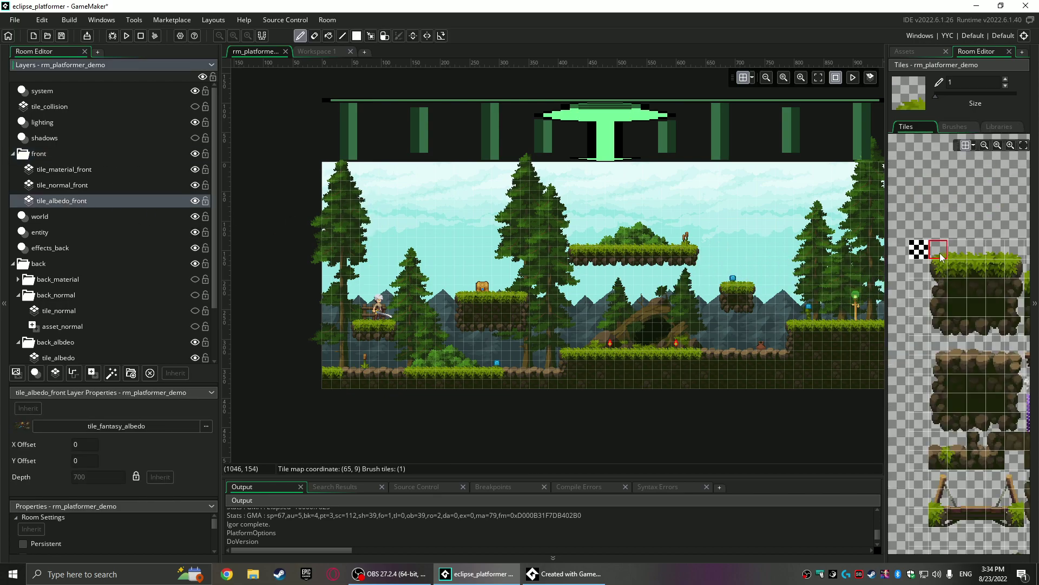
{"action": "mouse_move", "coordinate": [940, 256]}
{"action": "left_mouse_down"}
{"action": "mouse_move", "coordinate": [994, 325]}
{"action": "mouse_move", "coordinate": [1019, 329]}
{"action": "left_mouse_up"}
{"action": "scroll", "coordinate": [437, 226], "scroll_direction": "up", "scroll_amount": 2, "text": "ctrl"}
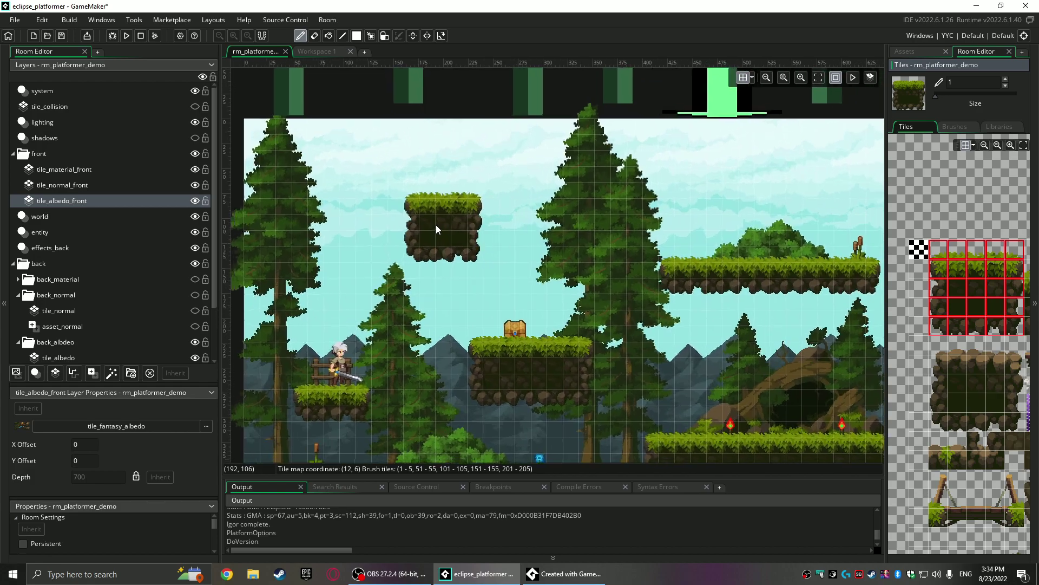
{"action": "scroll", "coordinate": [438, 228], "scroll_direction": "up", "scroll_amount": 2, "text": "ctrl"}
- Place the matching 5 by 5 block from tile_fantasy_normal on tile_normal_front, exactly over the floating albedo block
{"action": "left_click", "coordinate": [60, 185]}
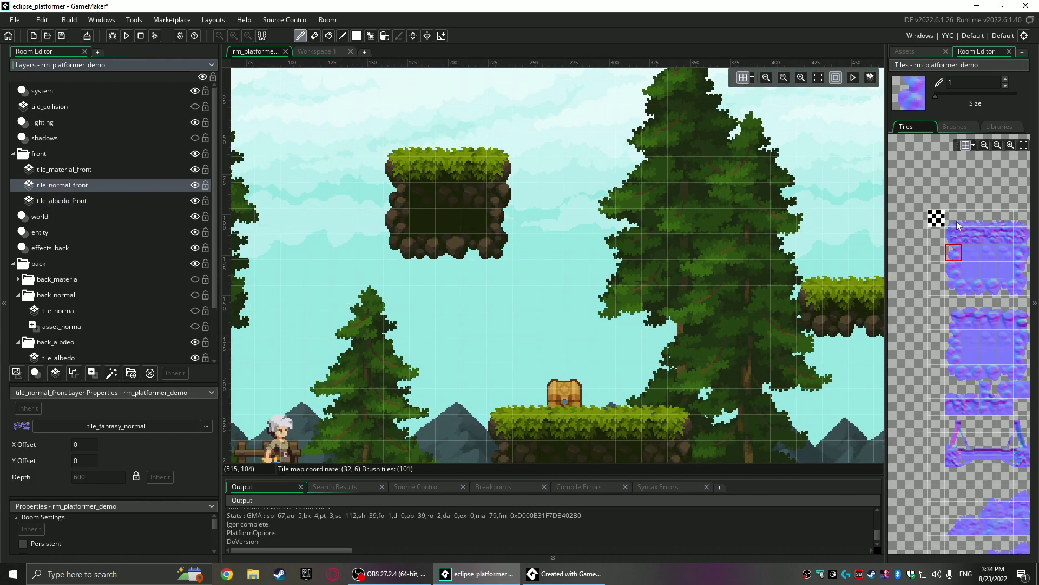
{"action": "left_click_drag", "start_coordinate": [957, 225], "coordinate": [1022, 290]}
{"action": "left_click", "coordinate": [445, 220]}
{"action": "left_click", "coordinate": [446, 197]}
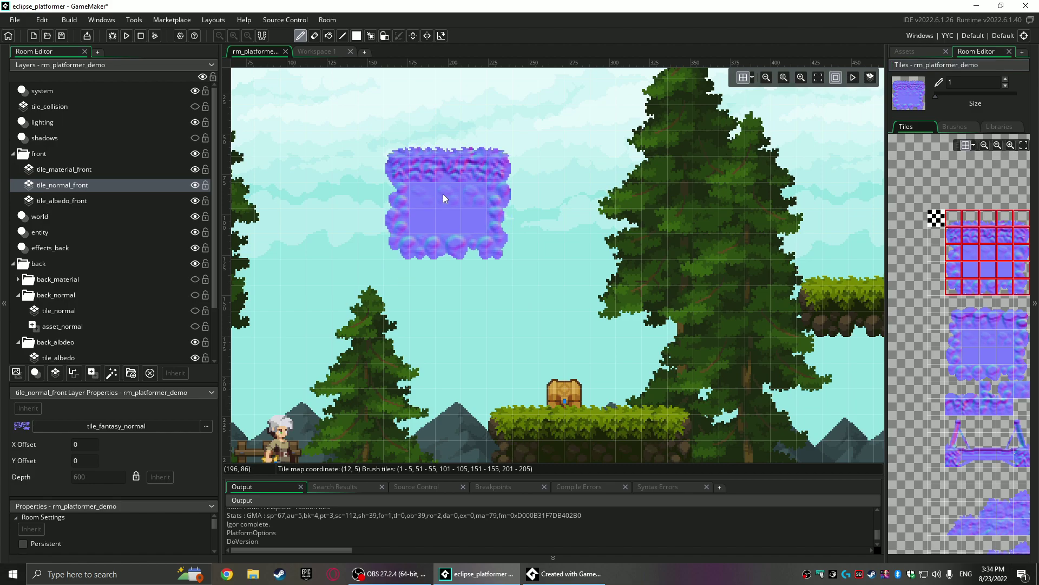
- Widen the tile palette and place the 5 by 5 material block on tile_material_front, exactly over the floating block
{"action": "left_click", "coordinate": [72, 169]}
{"action": "scroll", "coordinate": [967, 216], "scroll_direction": "up", "scroll_amount": 3, "text": "ctrl"}
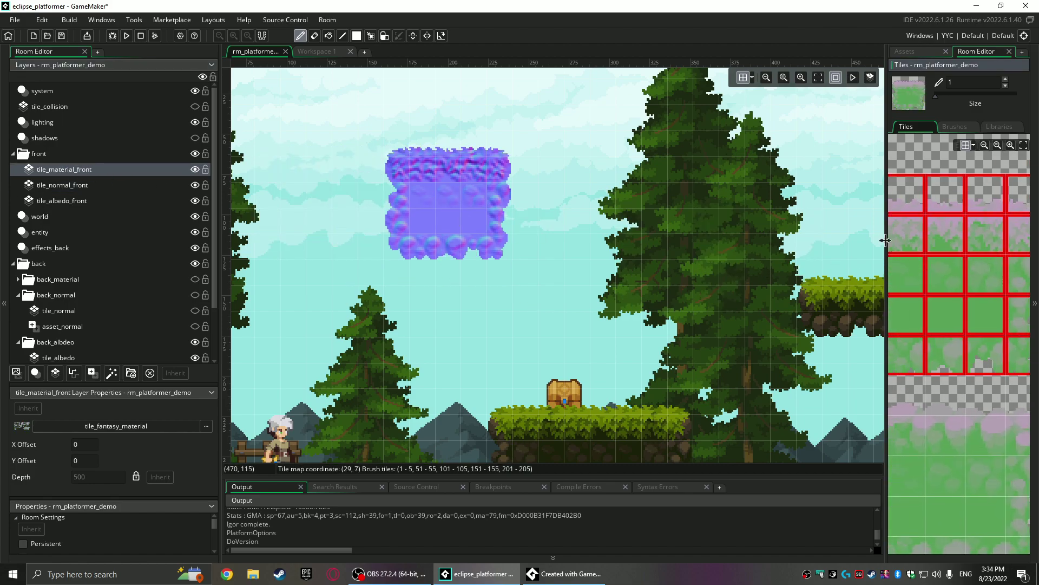
{"action": "left_click_drag", "start_coordinate": [886, 240], "coordinate": [736, 240]}
{"action": "scroll", "coordinate": [869, 235], "scroll_direction": "left", "scroll_amount": 2, "text": "shift"}
{"action": "left_click", "coordinate": [434, 196]}
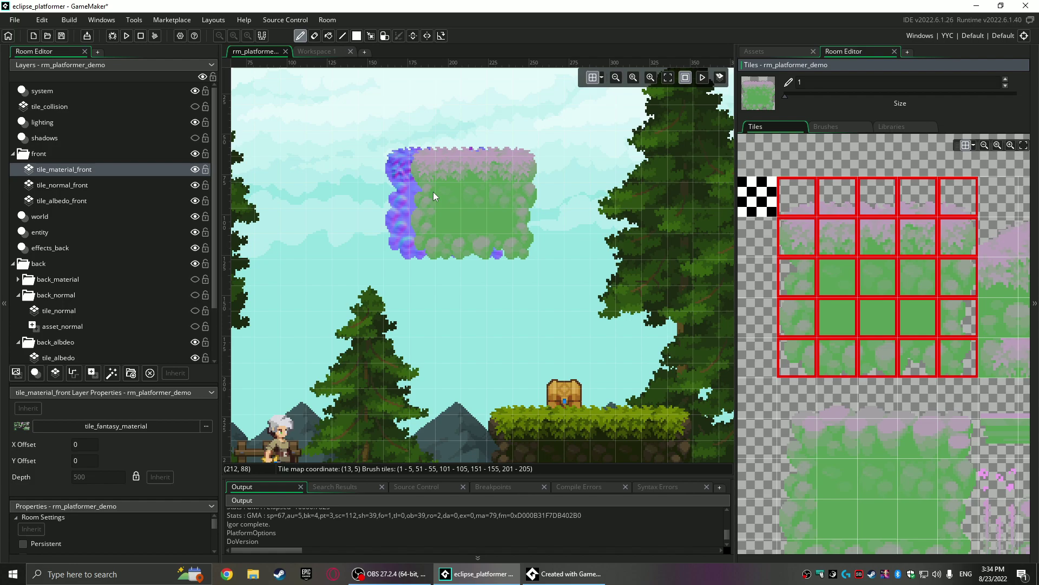
{"action": "left_click", "coordinate": [448, 192]}
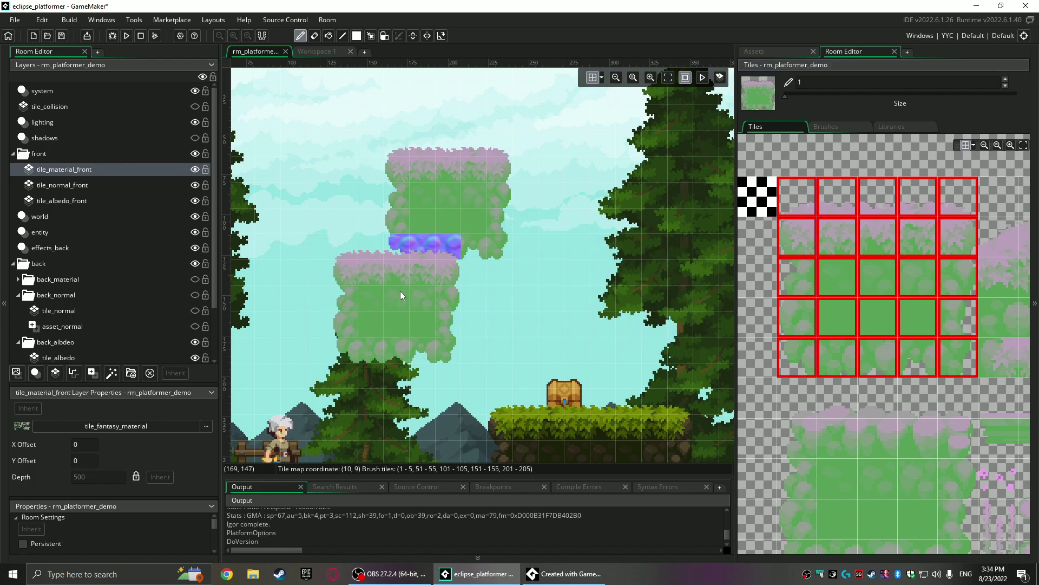
- Remove the floating block's tiles from tile_material_front and tile_normal_front, and select the tile_albedo_front layer
{"action": "right_click", "coordinate": [452, 189]}
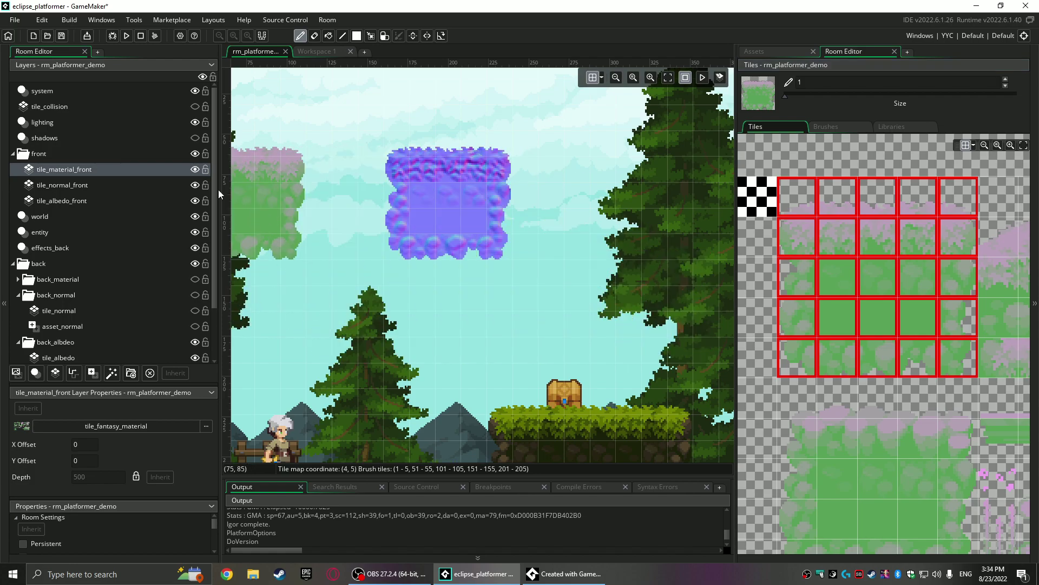
{"action": "left_click", "coordinate": [70, 187]}
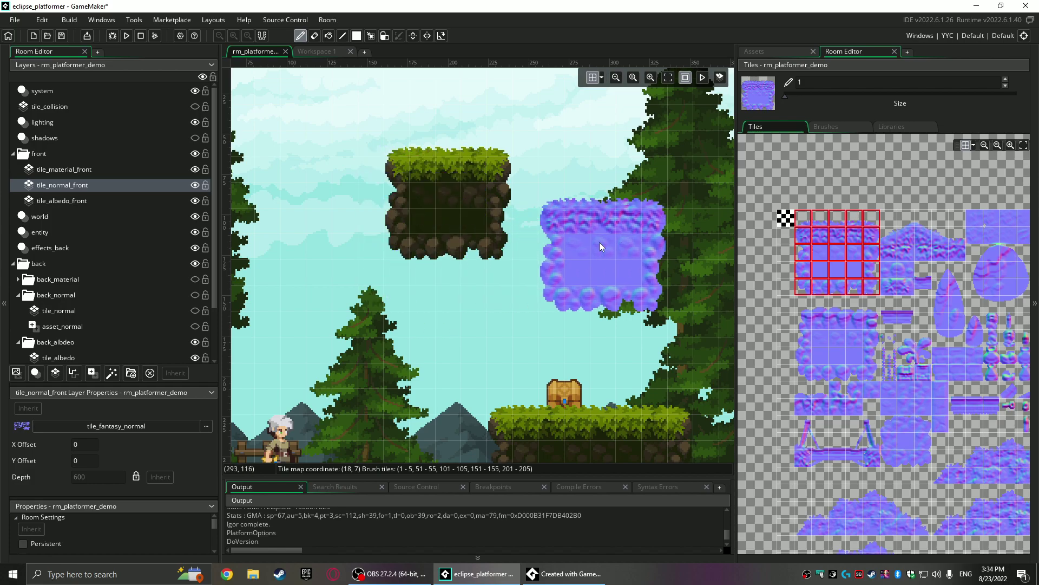
{"action": "left_click", "coordinate": [838, 234]}
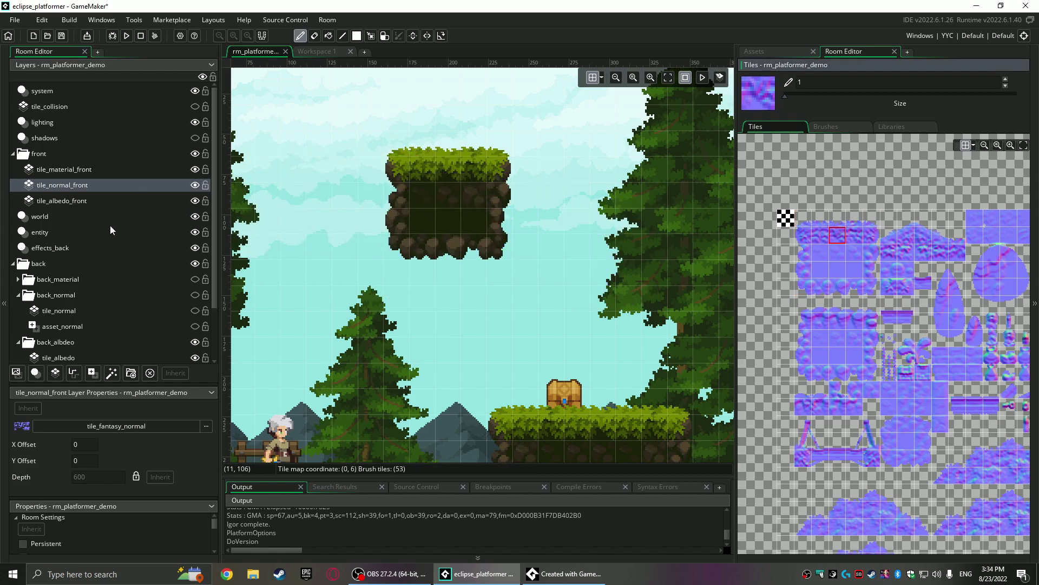
{"action": "left_click", "coordinate": [73, 199]}
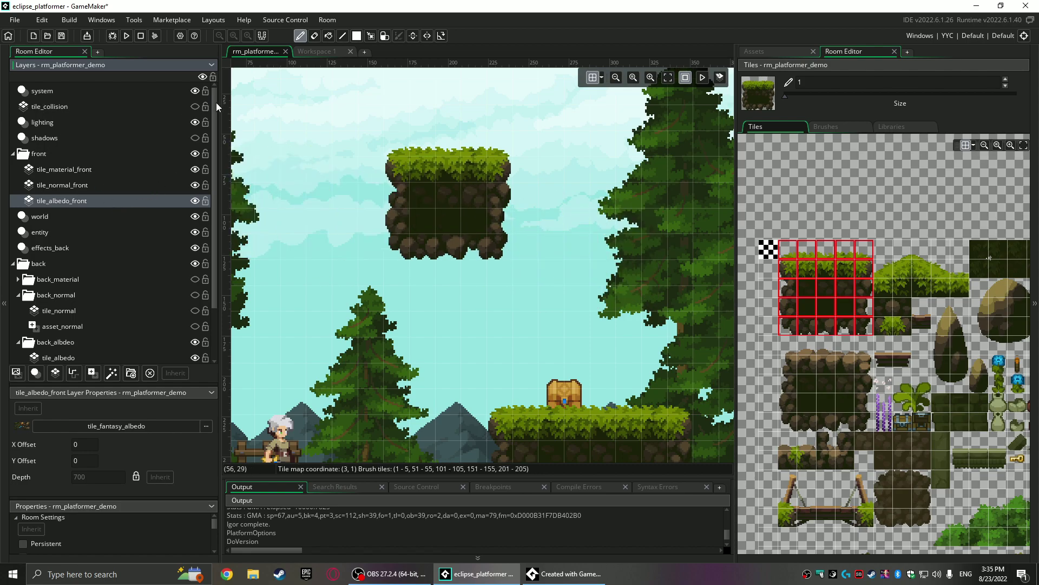
- Open the variables of the upper tile_material_copier instance on the system layer
{"action": "middle_click_drag", "start_coordinate": [323, 143], "coordinate": [652, 212]}
{"action": "scroll", "coordinate": [520, 218], "scroll_direction": "down", "scroll_amount": 3, "text": "ctrl"}
{"action": "middle_click_drag", "start_coordinate": [420, 238], "coordinate": [693, 267]}
{"action": "left_click", "coordinate": [48, 93]}
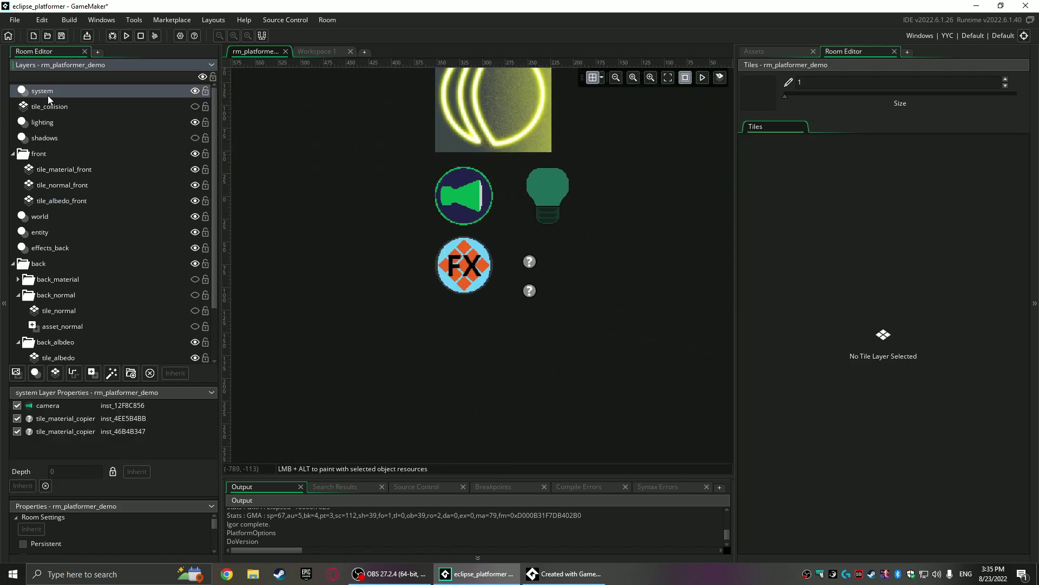
{"action": "double_click", "coordinate": [533, 263]}
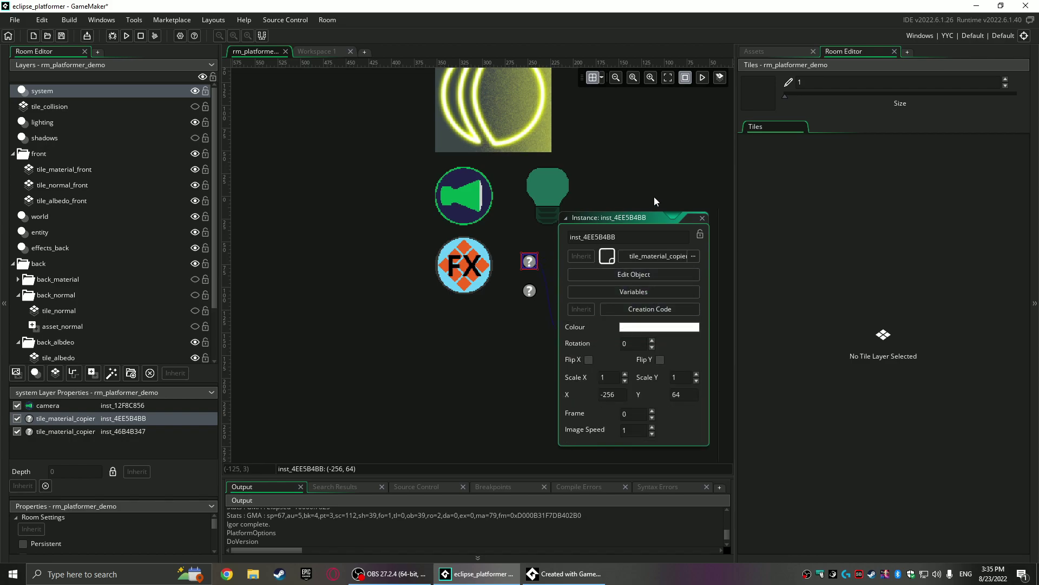
{"action": "middle_click_drag", "start_coordinate": [719, 251], "coordinate": [486, 222]}
{"action": "left_click", "coordinate": [408, 263]}
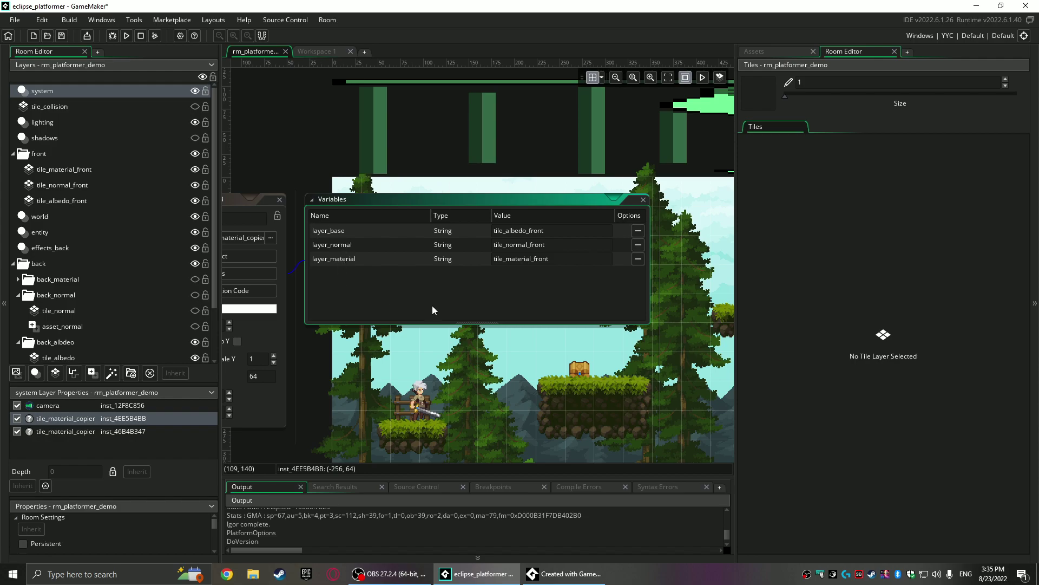
- Review the layer_base, layer_normal and layer_material variables of the tile_material_copier instance, and close its windows
{"action": "middle_click_drag", "start_coordinate": [337, 354], "coordinate": [467, 358]}
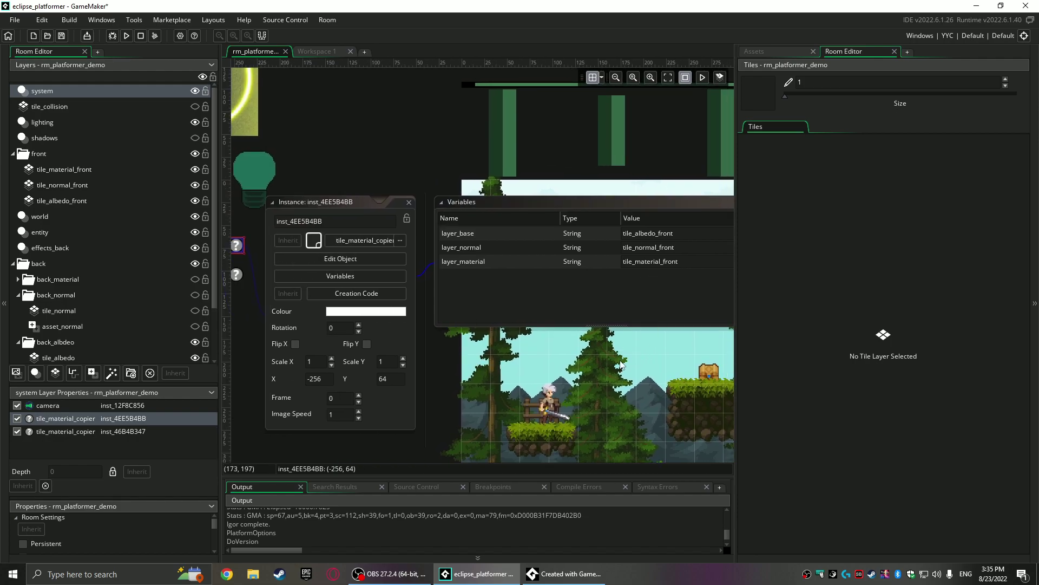
{"action": "middle_click_drag", "start_coordinate": [601, 263], "coordinate": [544, 268]}
{"action": "left_click", "coordinate": [351, 207]}
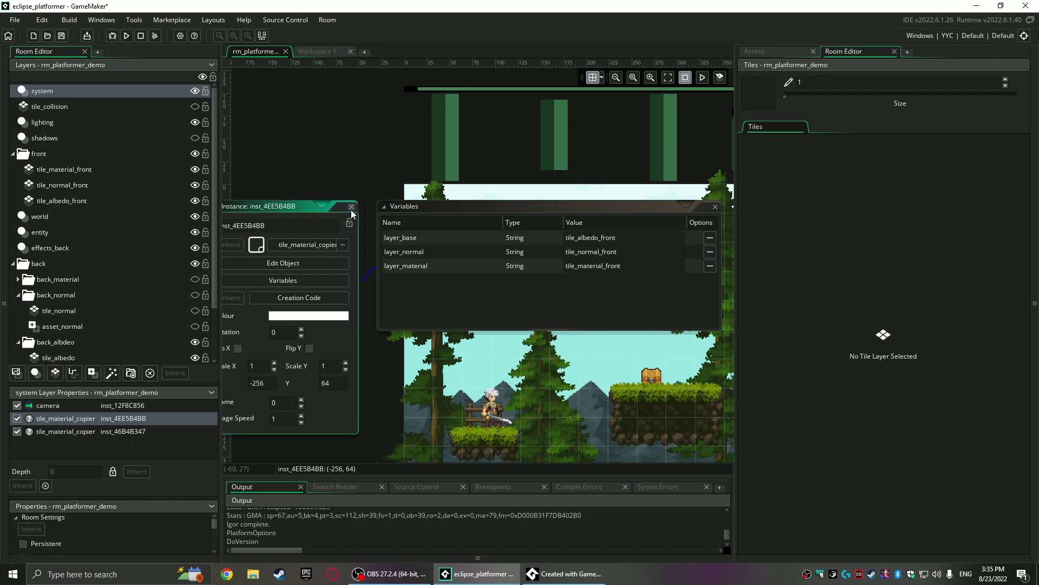
- Narrow the tile palette to enlarge the room view, and select the tile_normal_front layer
{"action": "middle_click_drag", "start_coordinate": [617, 318], "coordinate": [407, 279]}
{"action": "scroll", "coordinate": [407, 279], "scroll_direction": "down", "scroll_amount": 3}
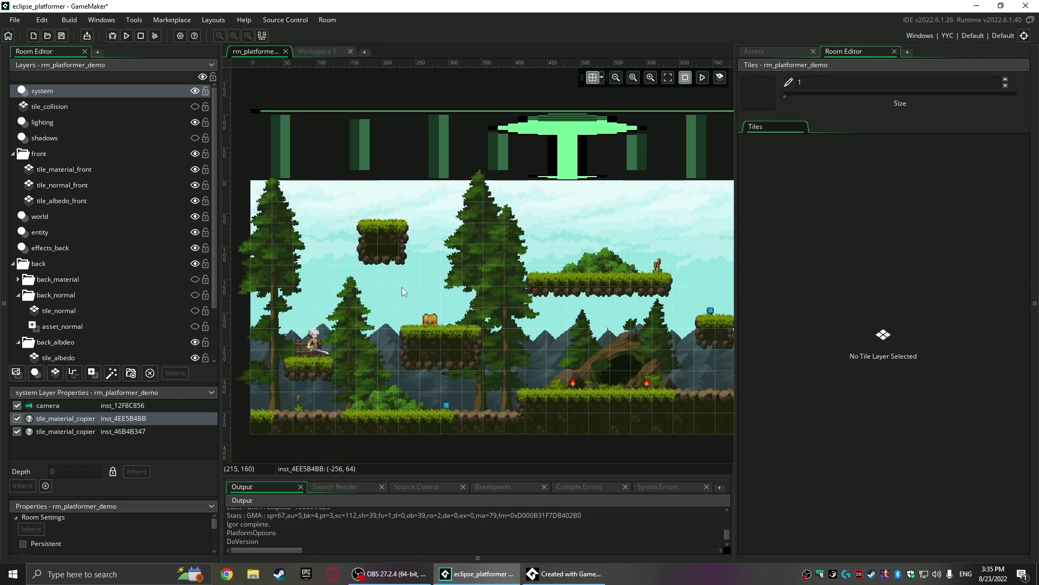
{"action": "left_click_drag", "start_coordinate": [737, 269], "coordinate": [842, 272]}
{"action": "left_click", "coordinate": [82, 187]}
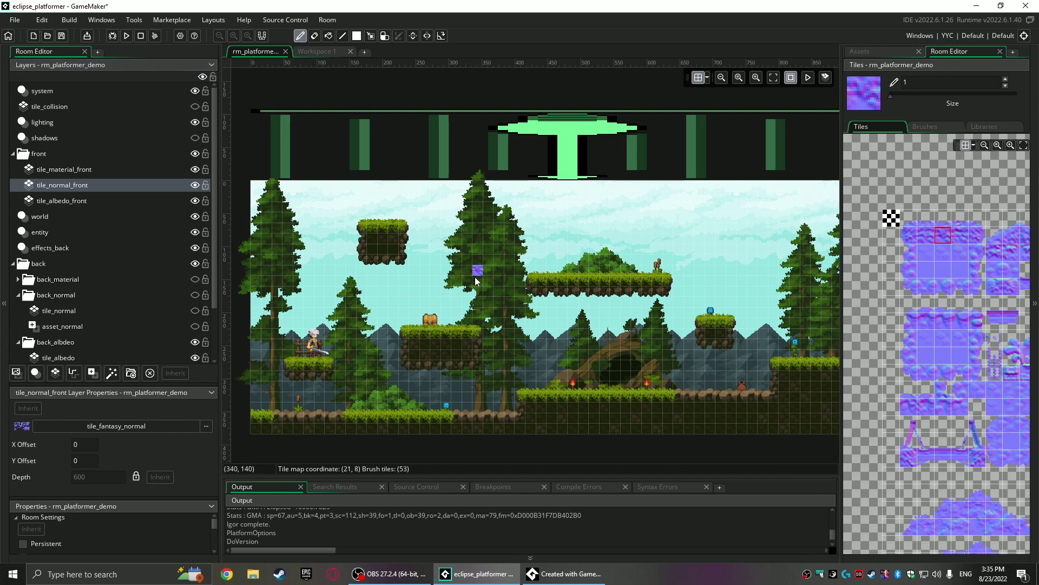
- Nudge the spr_tree_b sprite on the asset_albedo layer and undo the move
{"action": "scroll", "coordinate": [81, 249], "scroll_direction": "down", "scroll_amount": 2}
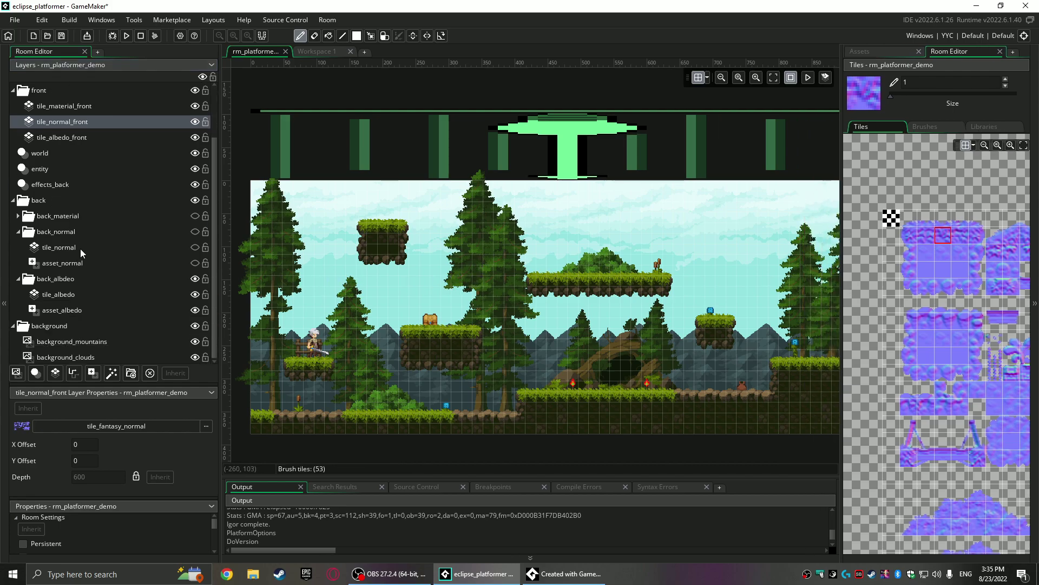
{"action": "left_click", "coordinate": [50, 309]}
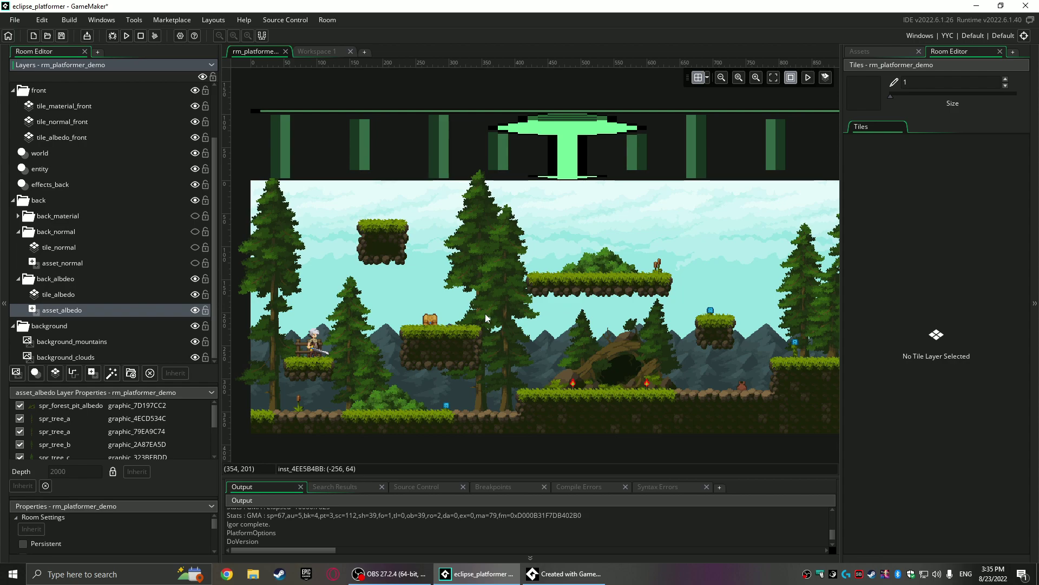
{"action": "middle_click_drag", "start_coordinate": [411, 294], "coordinate": [547, 274]}
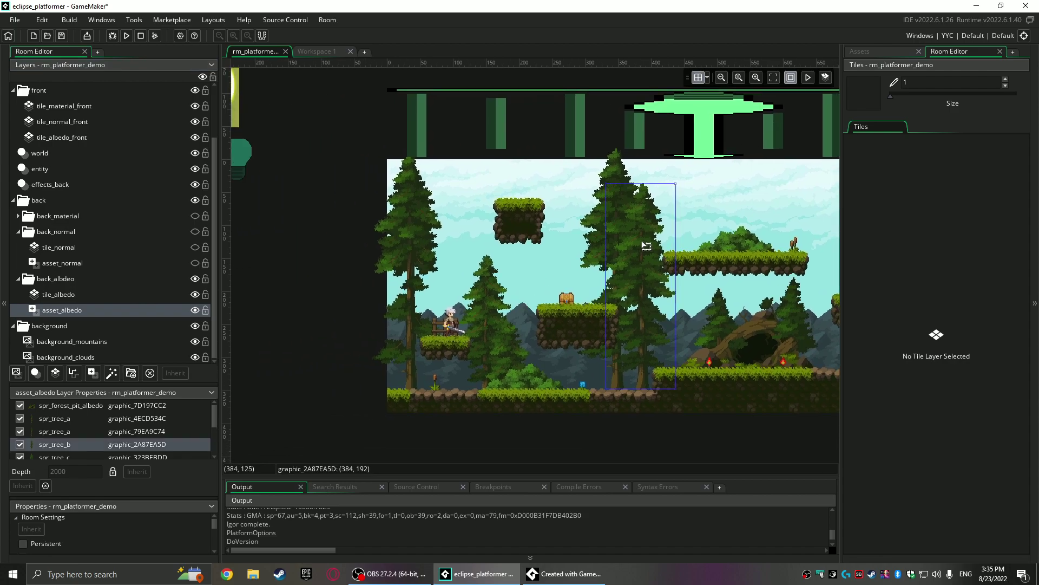
{"action": "mouse_move", "coordinate": [644, 266]}
{"action": "left_mouse_down"}
{"action": "mouse_move", "coordinate": [526, 276]}
{"action": "mouse_move", "coordinate": [639, 269]}
{"action": "left_mouse_up"}
{"action": "key", "text": "ctrl+z"}
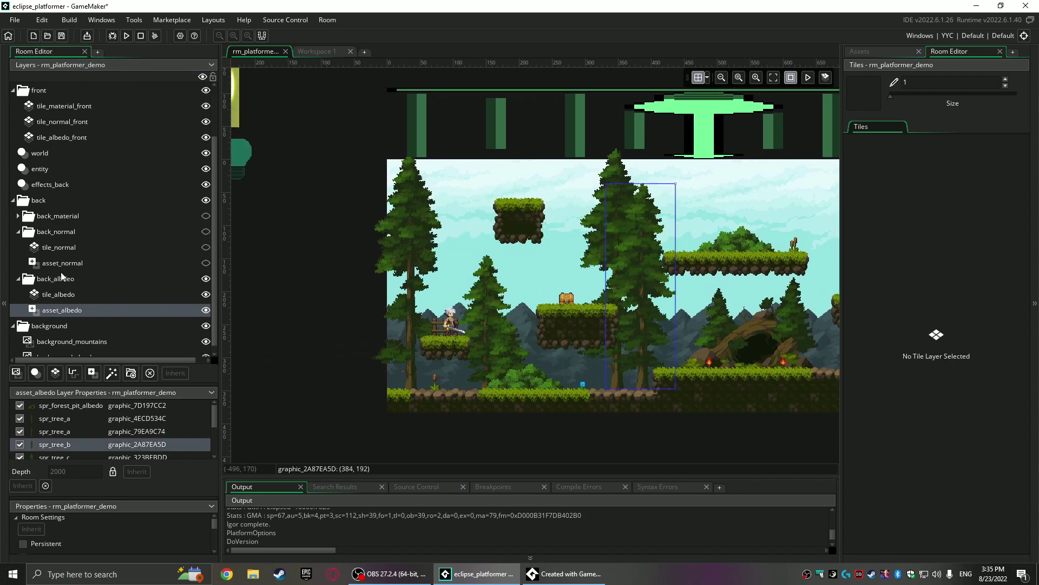
- Show the asset_normal layer and examine its tree normal maps across the room
{"action": "left_click", "coordinate": [58, 263]}
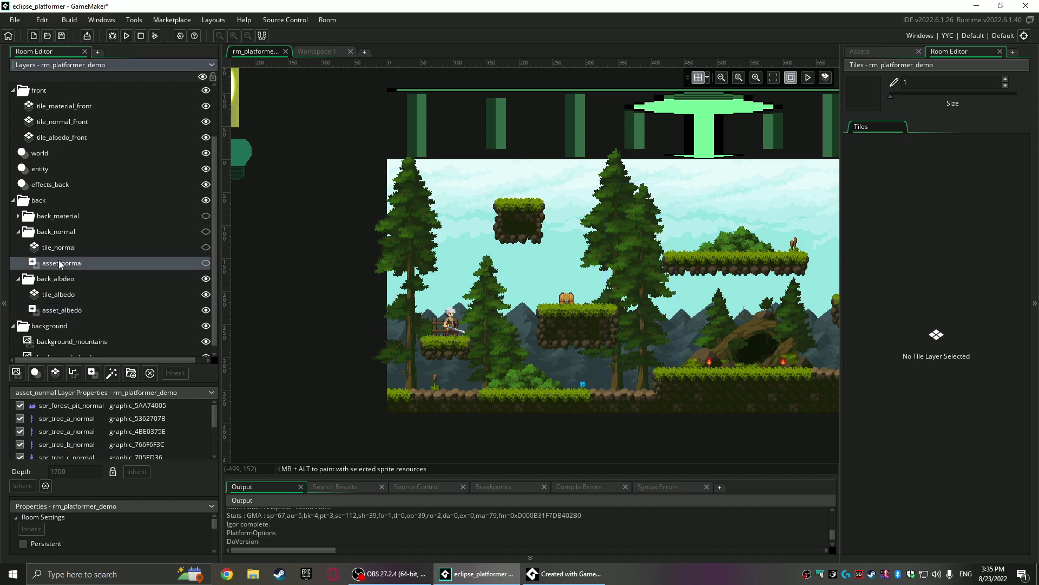
{"action": "left_click", "coordinate": [206, 263]}
{"action": "middle_click_drag", "start_coordinate": [583, 271], "coordinate": [371, 254]}
{"action": "middle_click_drag", "start_coordinate": [693, 253], "coordinate": [426, 252]}
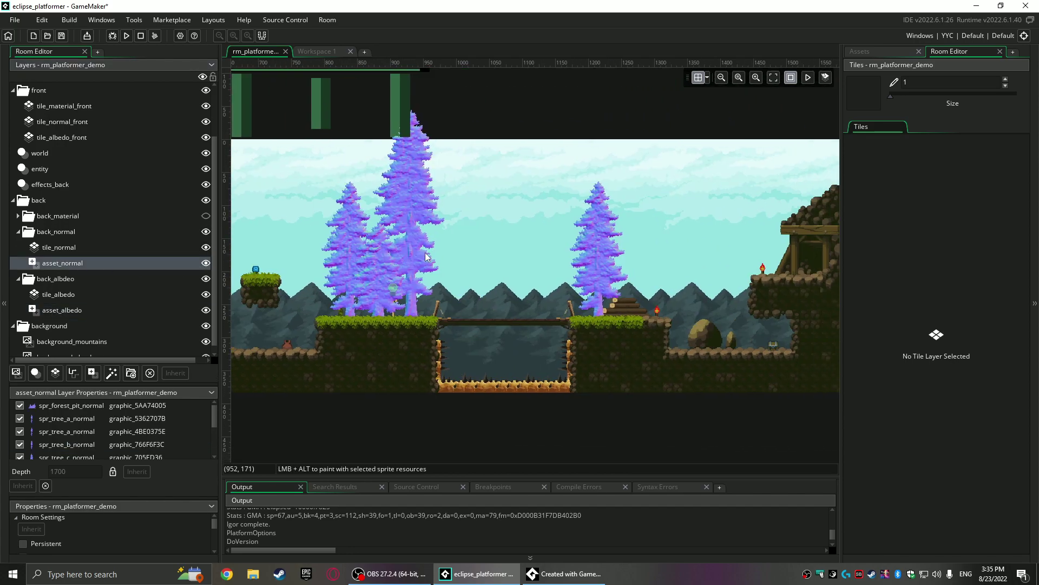
- Switch visibility from the back_normal folder to back_material to examine the material sprites, and hide both folders again
{"action": "left_click", "coordinate": [205, 231]}
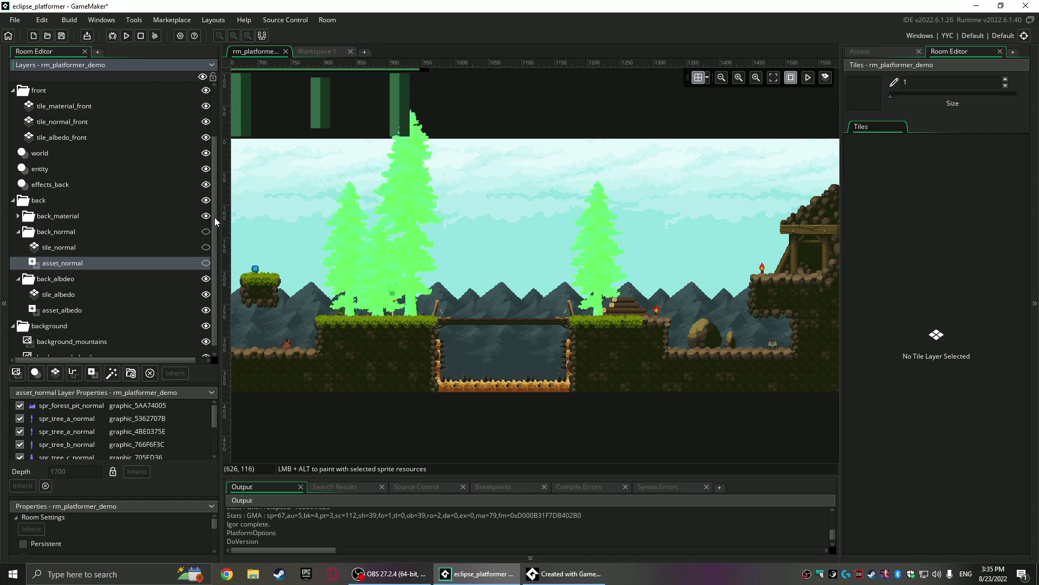
{"action": "scroll", "coordinate": [635, 254], "scroll_direction": "left", "scroll_amount": 10, "text": "shift"}
{"action": "middle_click_drag", "start_coordinate": [691, 269], "coordinate": [717, 271]}
{"action": "middle_click_drag", "start_coordinate": [688, 316], "coordinate": [620, 274]}
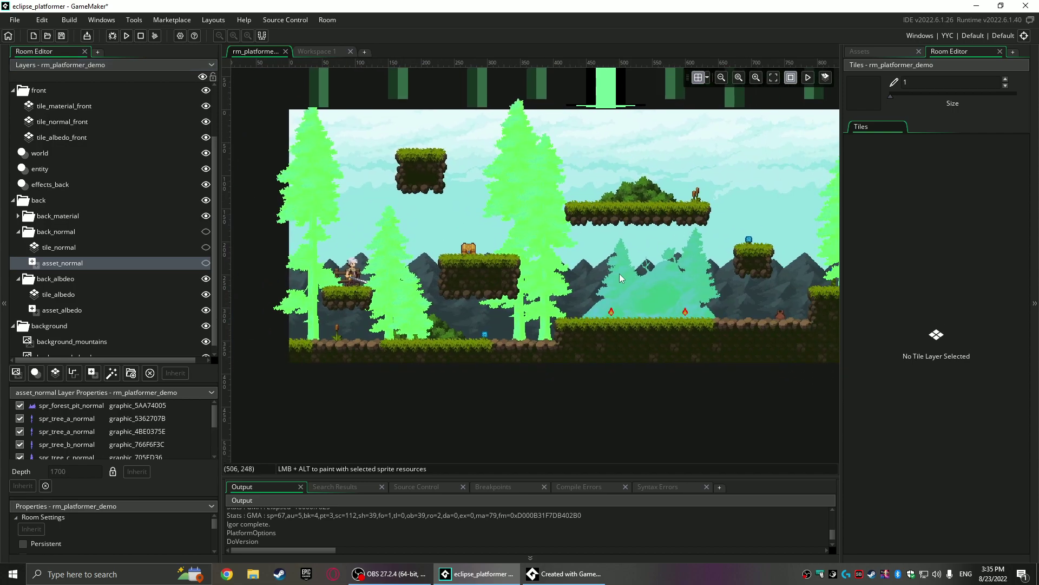
{"action": "left_click", "coordinate": [206, 231]}
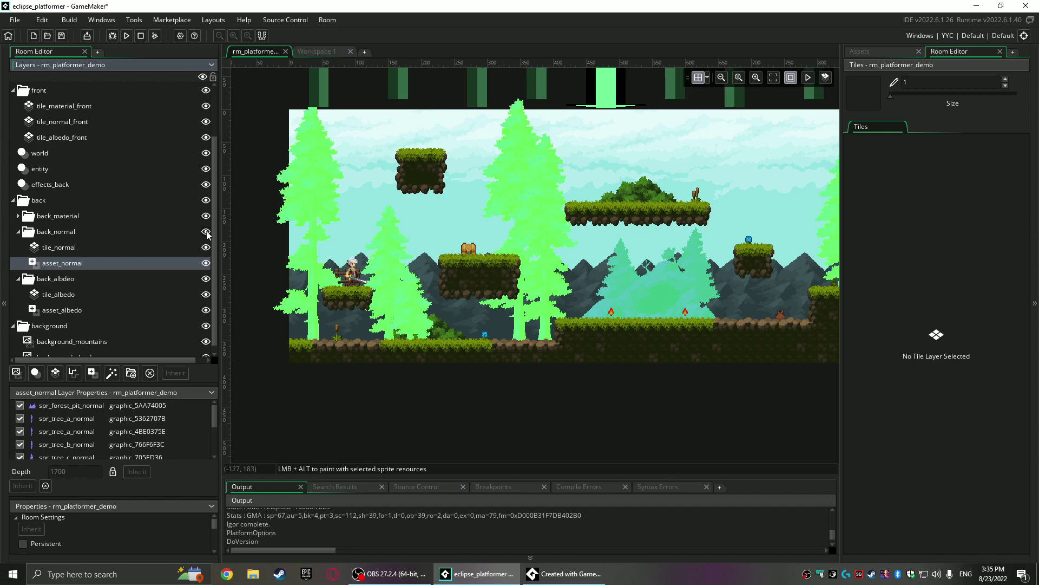
{"action": "left_click", "coordinate": [205, 215]}
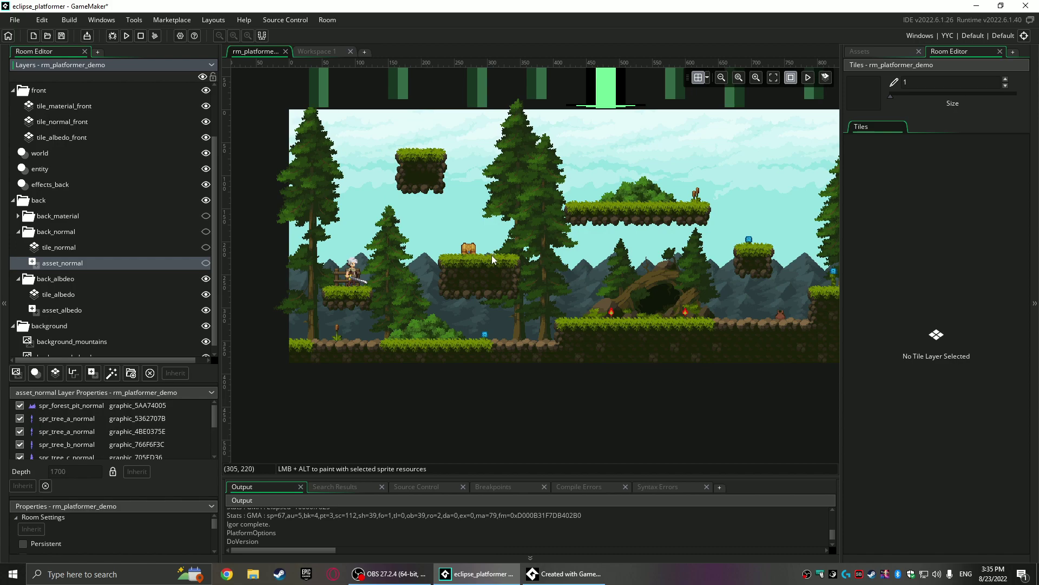
- Inspect the spr_tree_b and spr_forest_pit_albedo sprites on the asset_albedo layer, and clear the selection
{"action": "left_click", "coordinate": [60, 309]}
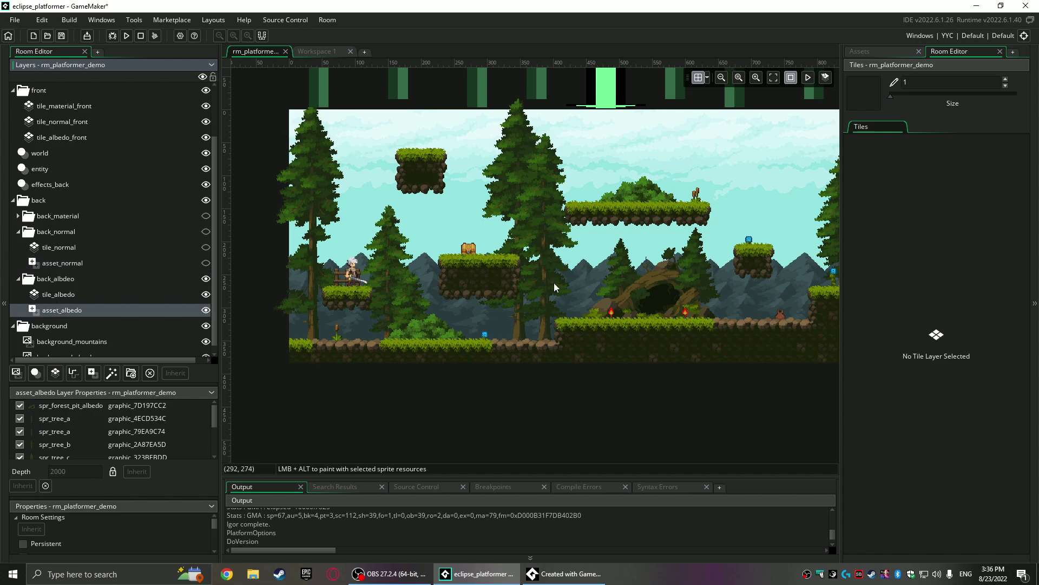
{"action": "left_click", "coordinate": [552, 271]}
{"action": "scroll", "coordinate": [546, 230], "scroll_direction": "up", "scroll_amount": 3, "text": "ctrl"}
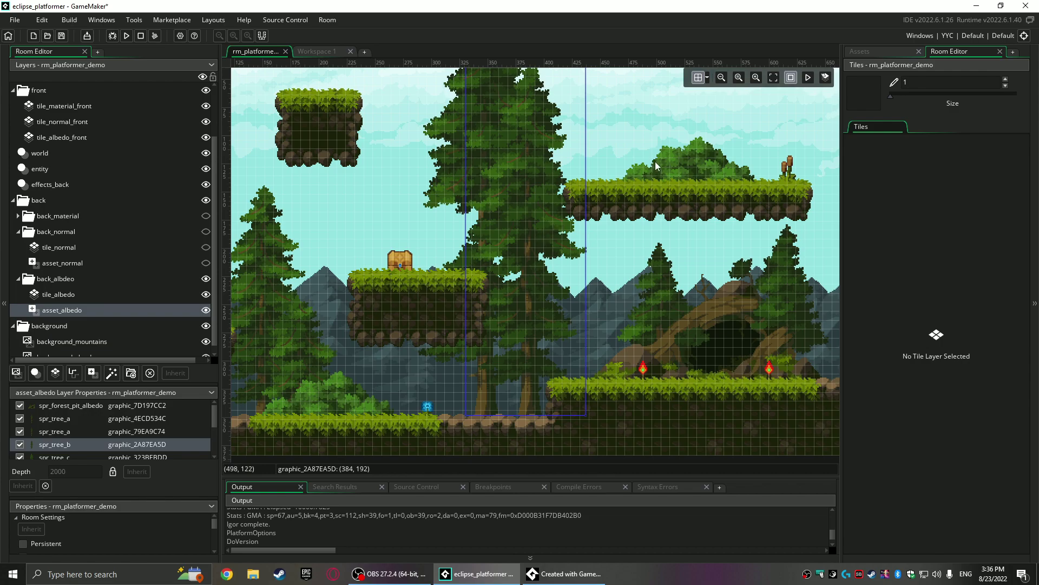
{"action": "left_click", "coordinate": [660, 239]}
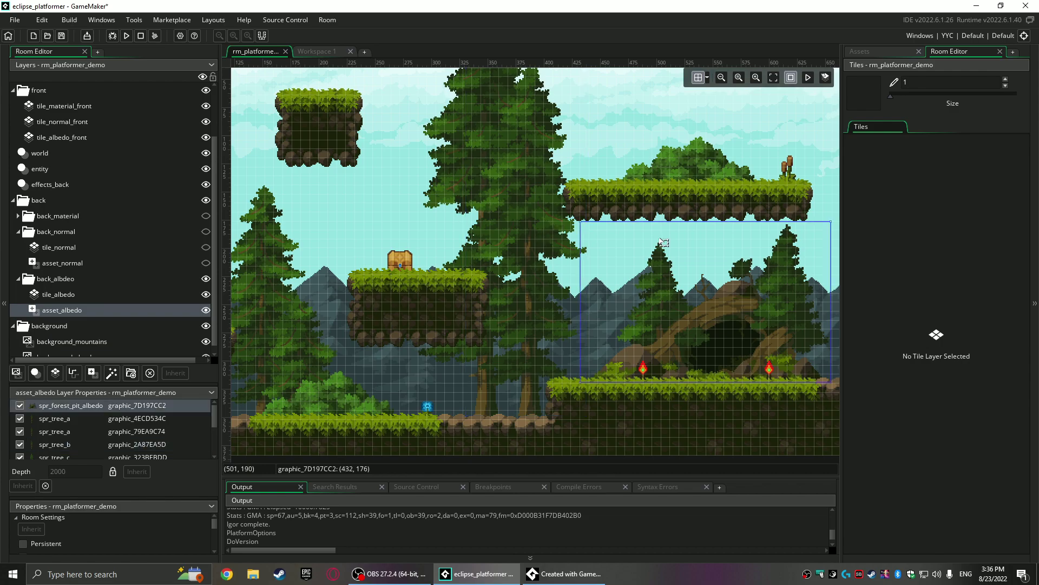
{"action": "left_click", "coordinate": [619, 144]}
{"action": "scroll", "coordinate": [641, 174], "scroll_direction": "up", "scroll_amount": 2}
{"action": "scroll", "coordinate": [634, 187], "scroll_direction": "down", "scroll_amount": 1}
{"action": "left_click", "coordinate": [526, 235]}
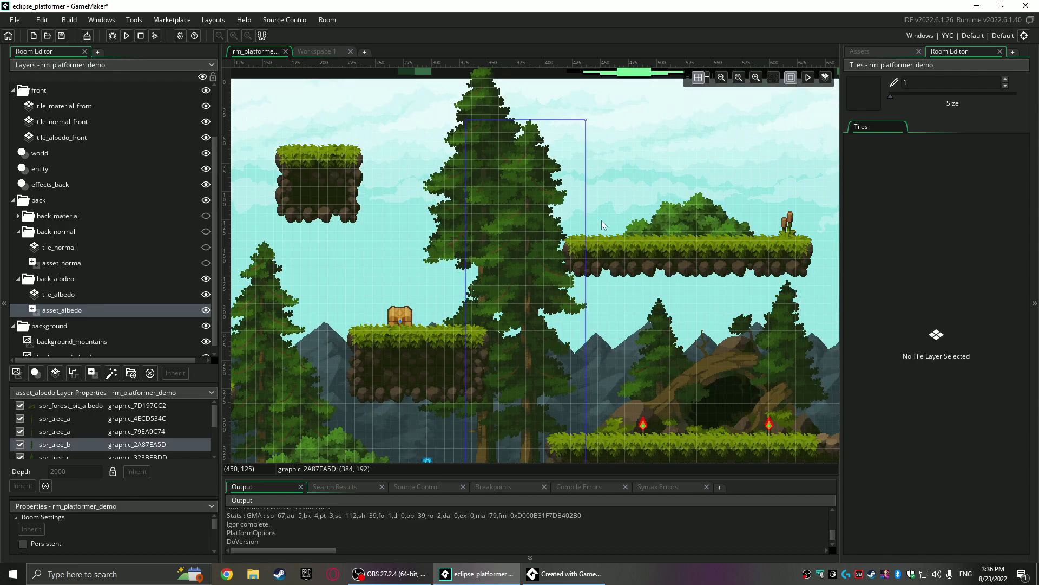
{"action": "left_click", "coordinate": [654, 181]}
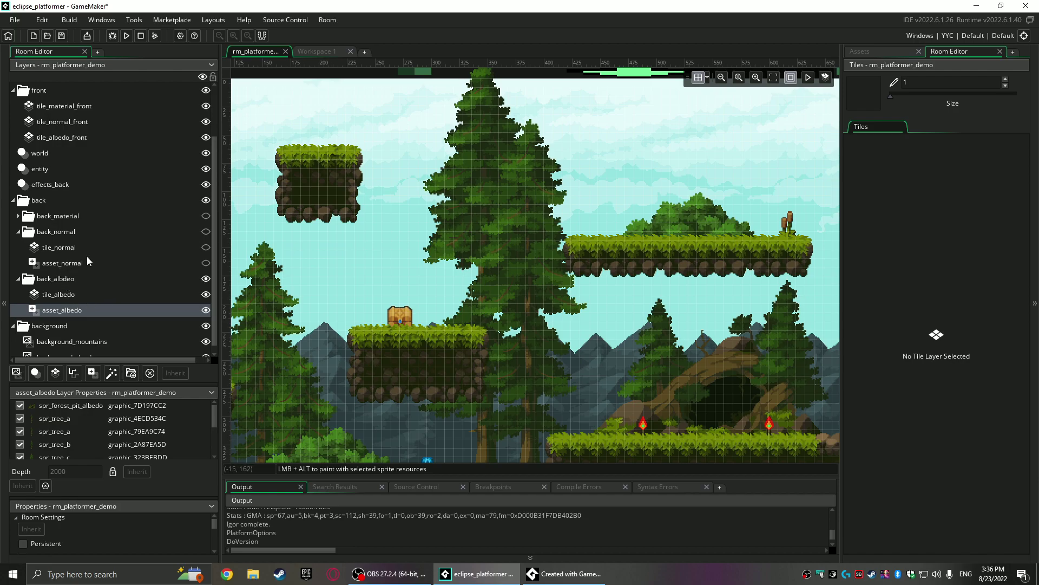
- Toggle the back_normal folder's visibility on and off to compare the trees' normal maps with their albedo sprites
{"action": "left_click", "coordinate": [205, 231]}
{"action": "scroll", "coordinate": [465, 249], "scroll_direction": "left", "scroll_amount": 5, "text": "shift"}
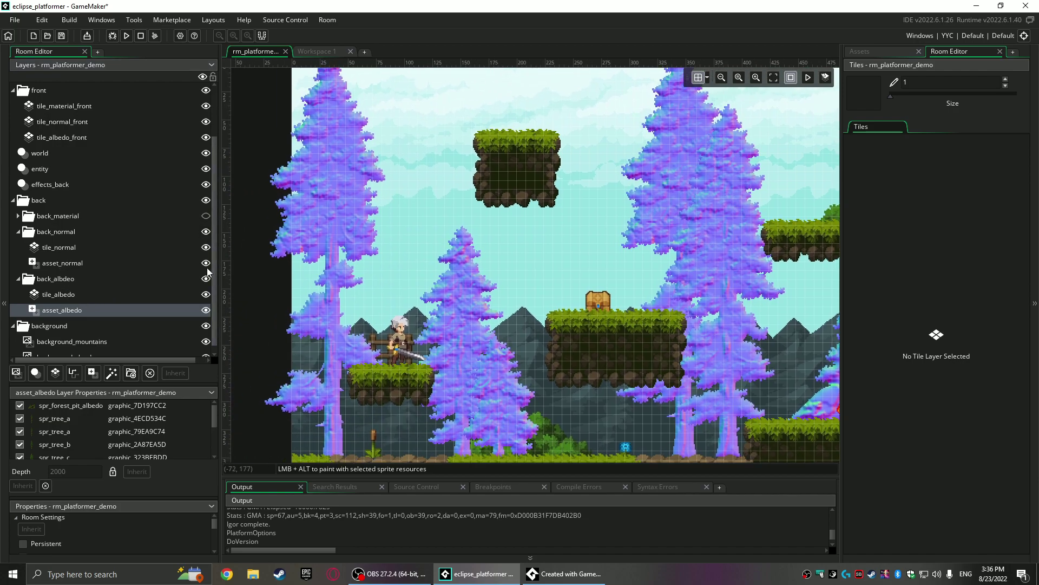
{"action": "left_click", "coordinate": [206, 231]}
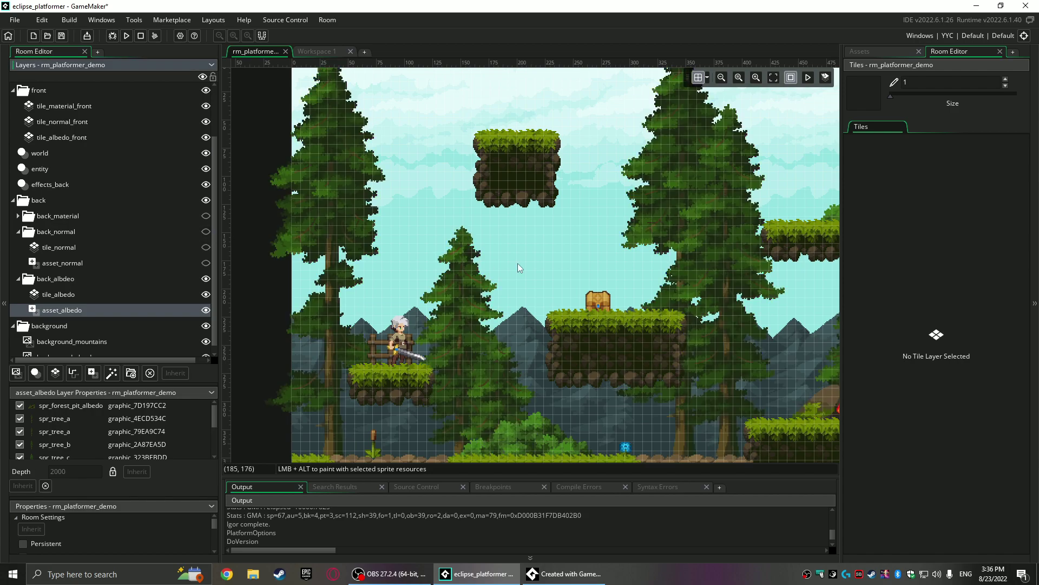
{"action": "scroll", "coordinate": [517, 263], "scroll_direction": "down", "scroll_amount": 3, "text": "ctrl"}
- Switch to Workspace 1 and open the spr_hero_run_albedo sprite of the hero
{"action": "left_click", "coordinate": [327, 50]}
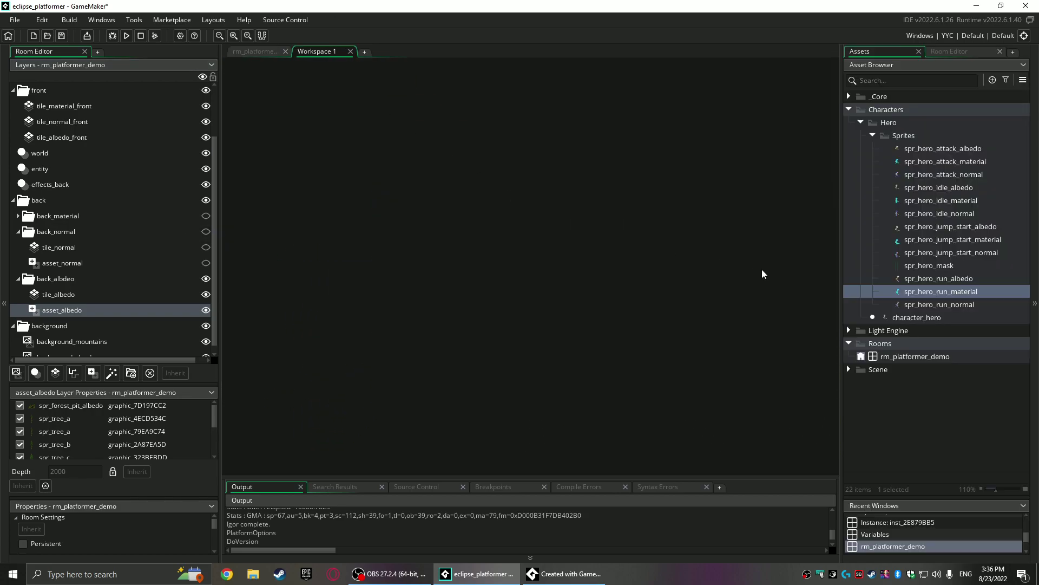
{"action": "double_click", "coordinate": [931, 278]}
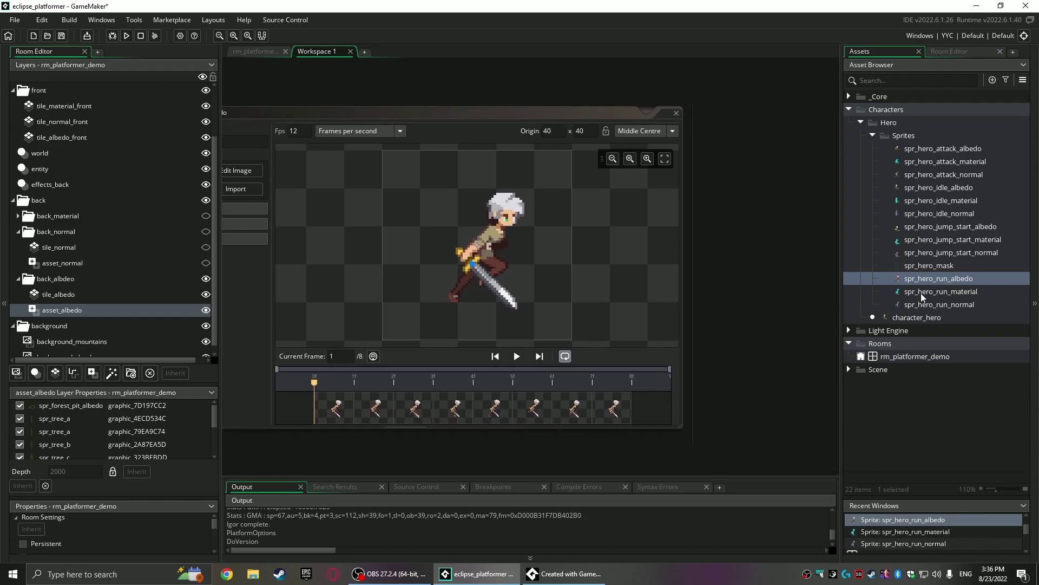
- Open the spr_hero_run_normal and spr_hero_run_material sprites to compare the hero's normal and material maps with the albedo sprite
{"action": "double_click", "coordinate": [929, 306]}
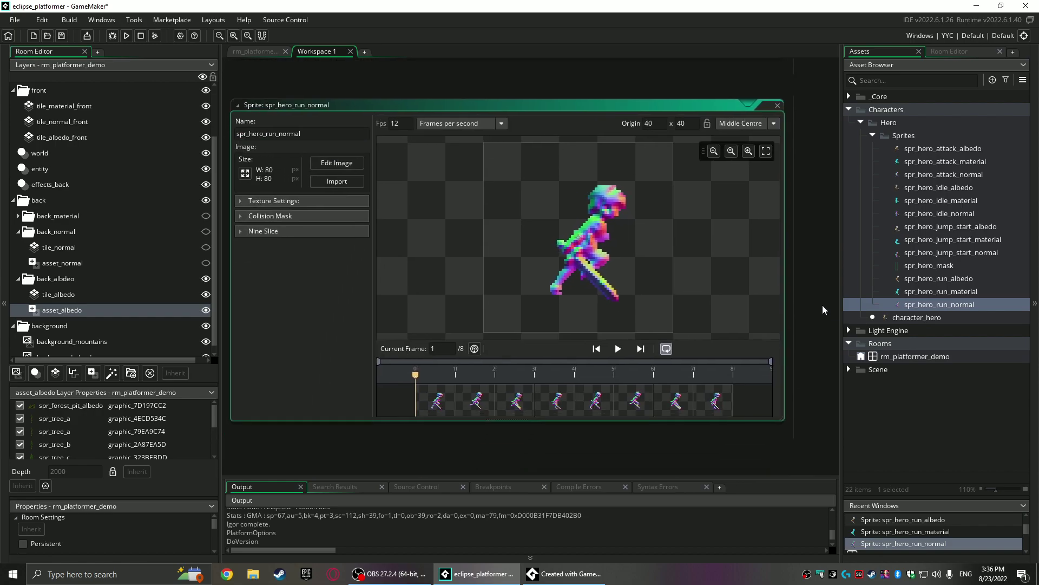
{"action": "scroll", "coordinate": [774, 282], "scroll_direction": "down", "scroll_amount": 1}
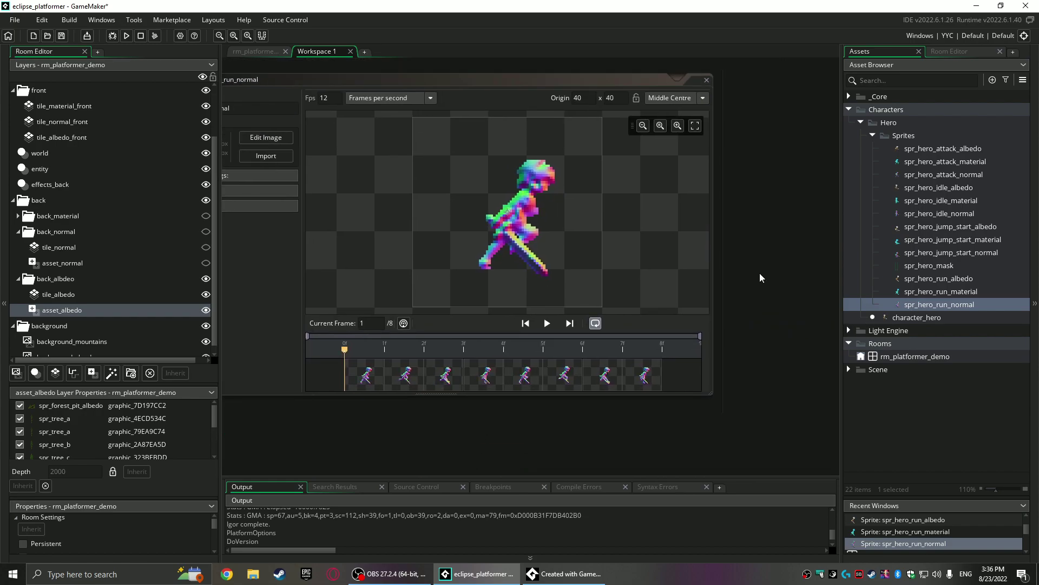
{"action": "double_click", "coordinate": [924, 293]}
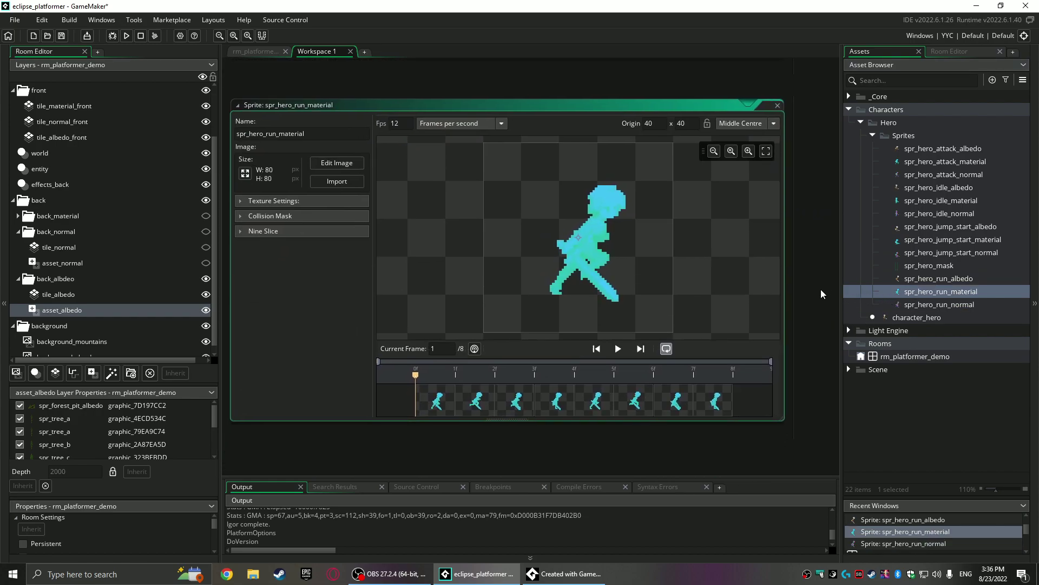
{"action": "scroll", "coordinate": [769, 284], "scroll_direction": "up", "scroll_amount": 7}
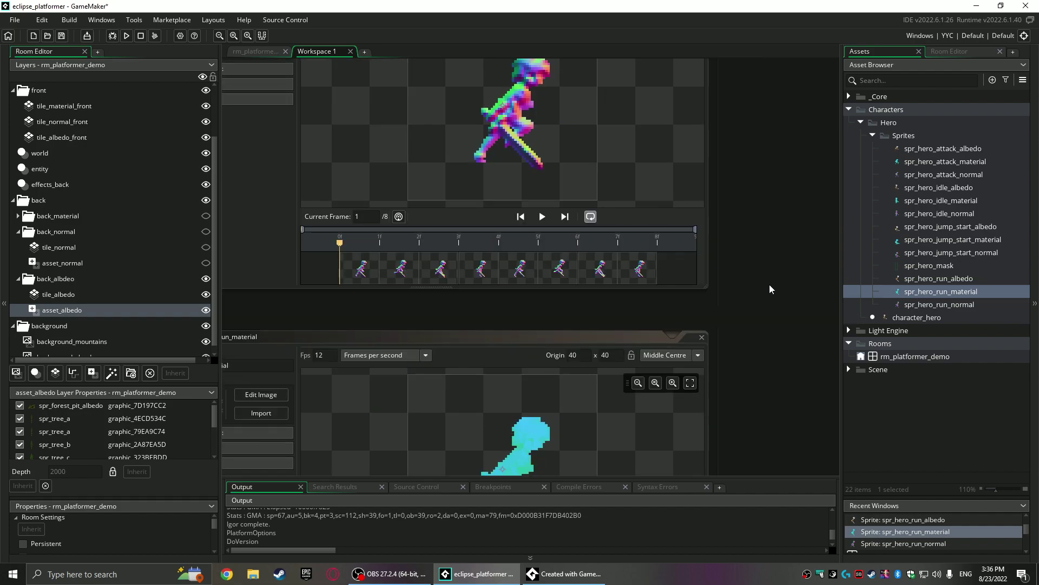
{"action": "scroll", "coordinate": [768, 284], "scroll_direction": "down", "scroll_amount": 6}
{"action": "scroll", "coordinate": [757, 311], "scroll_direction": "up", "scroll_amount": 1}
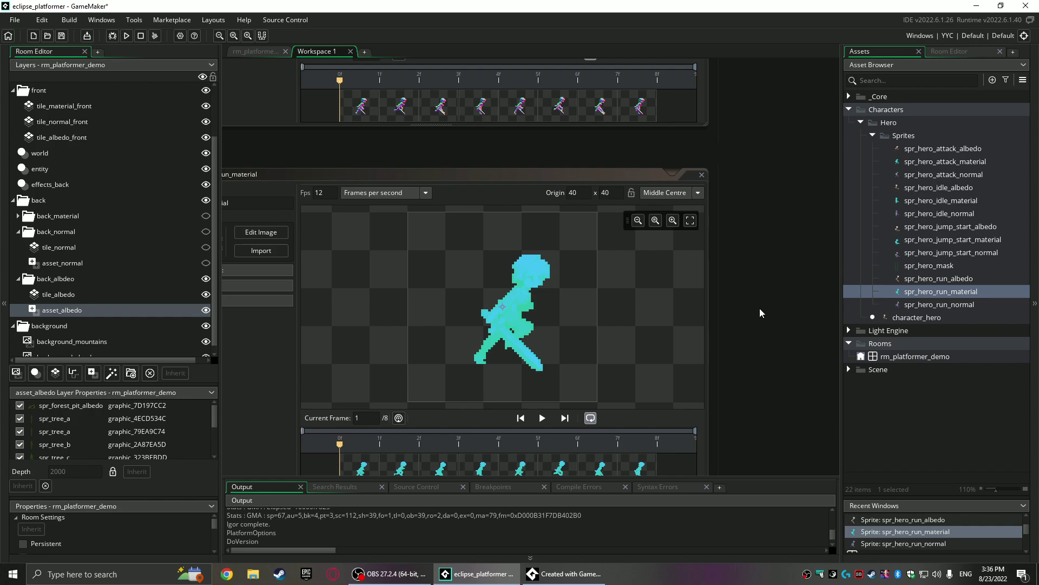
{"action": "scroll", "coordinate": [760, 320], "scroll_direction": "up", "scroll_amount": 18}
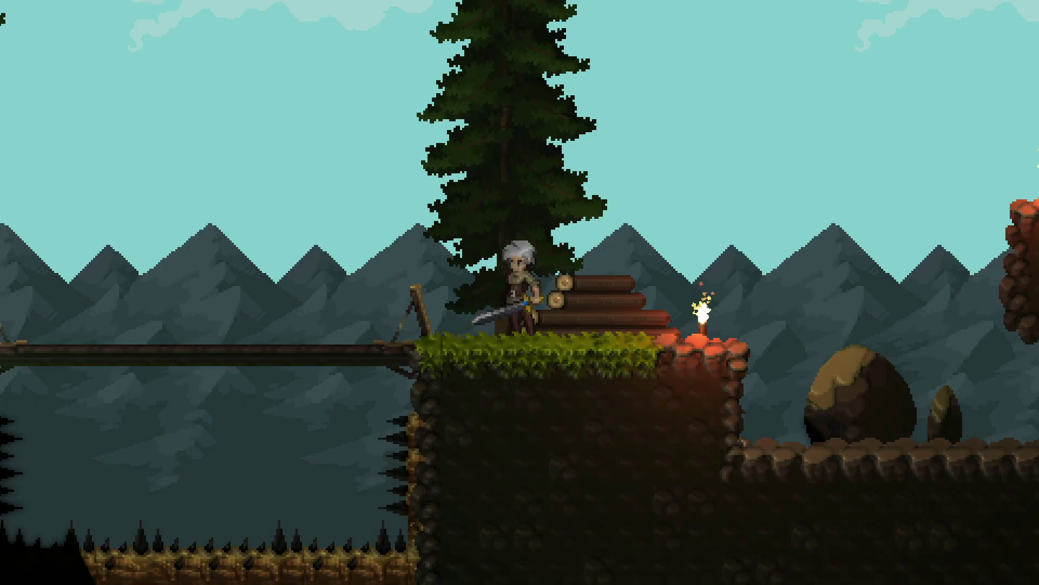
- Switch to the running demo and move the hero from the log pile across the bridge and up onto the high platforms, attacking there
{"action": "key", "text": "Left"}
{"action": "key", "text": "Right"}
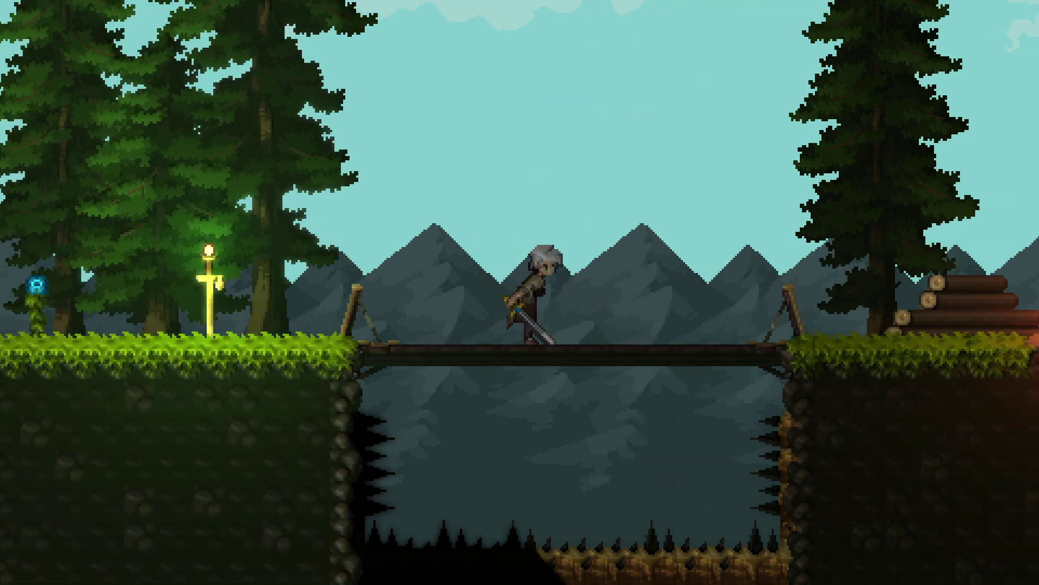
{"action": "key", "text": "space"}
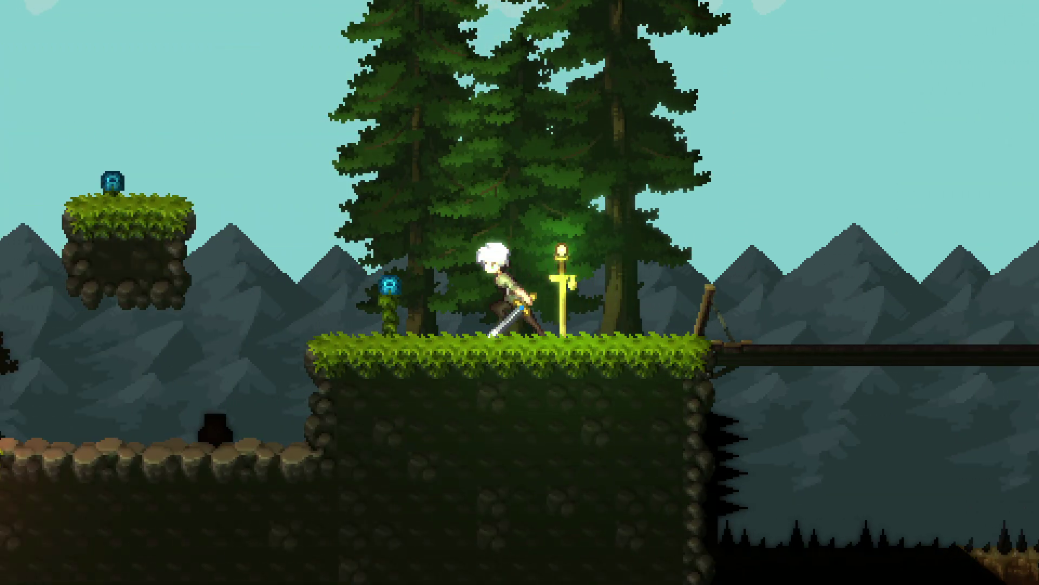
{"action": "key", "text": "space"}
{"action": "key", "text": "space"}
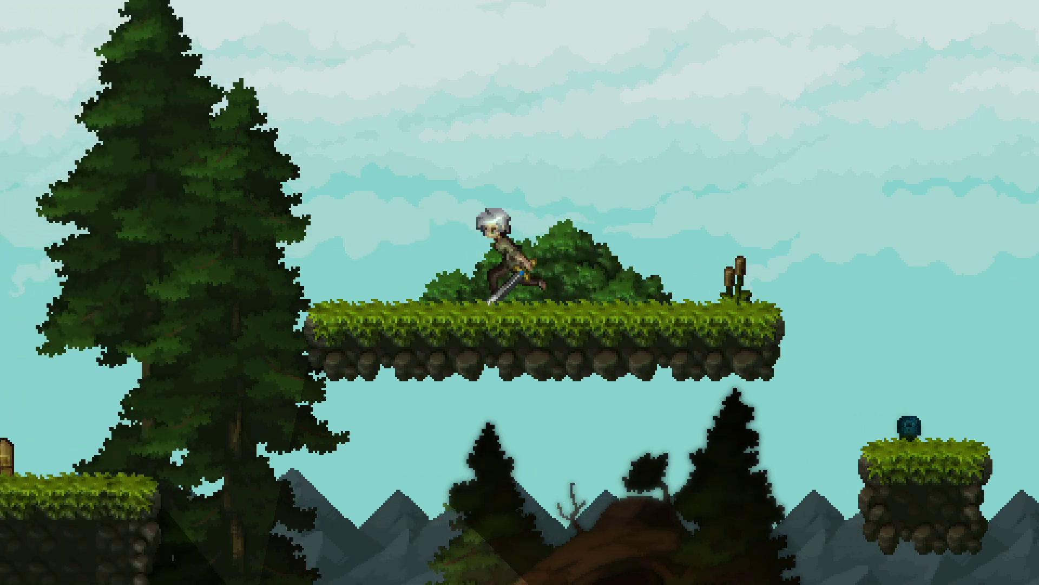
{"action": "key", "text": "space"}
{"action": "key", "text": "Right"}
{"action": "key", "text": "x"}
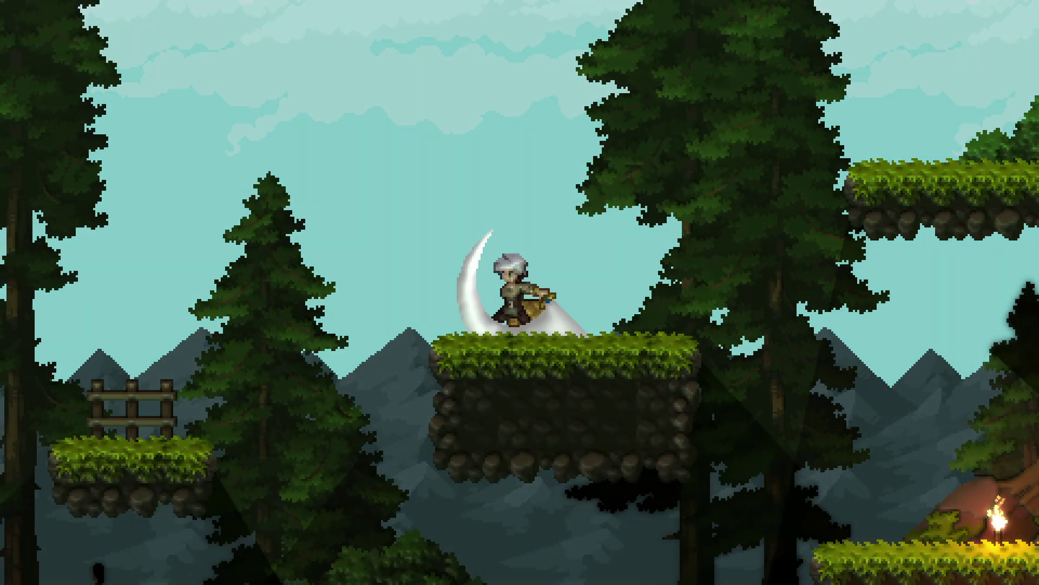
- Run the hero back past the cave torches and the green lamp to the bridge, swinging the sword under the lights
{"action": "key", "text": "Right"}
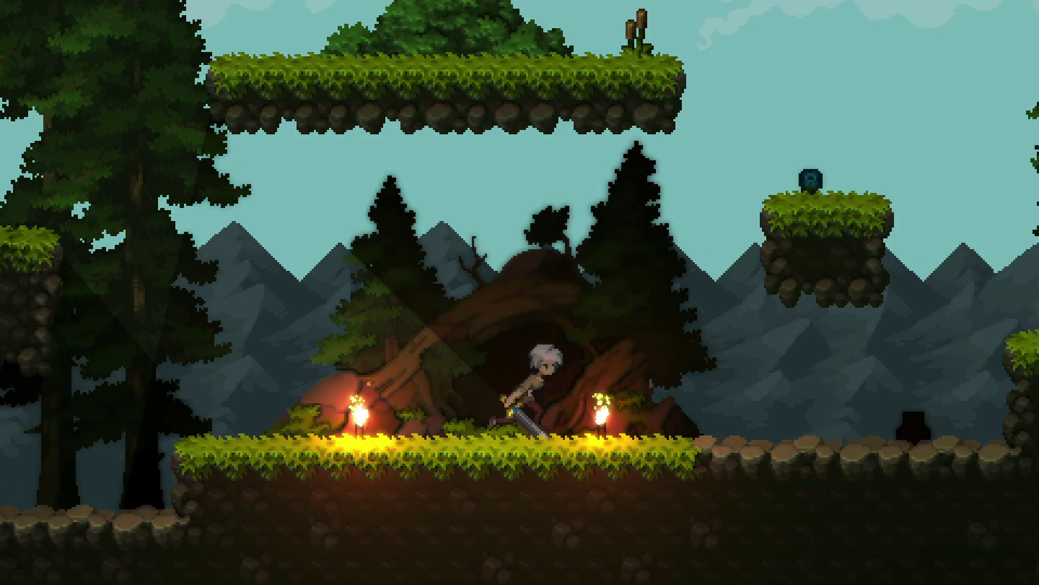
{"action": "key", "text": "space"}
{"action": "key", "text": "x"}
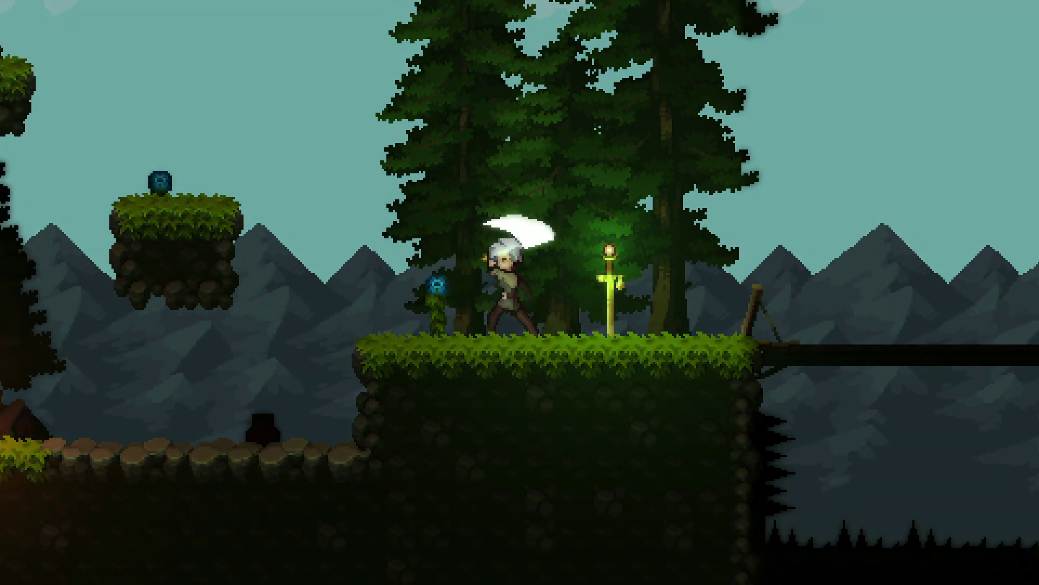
{"action": "key", "text": "x"}
{"action": "key", "text": "Right"}
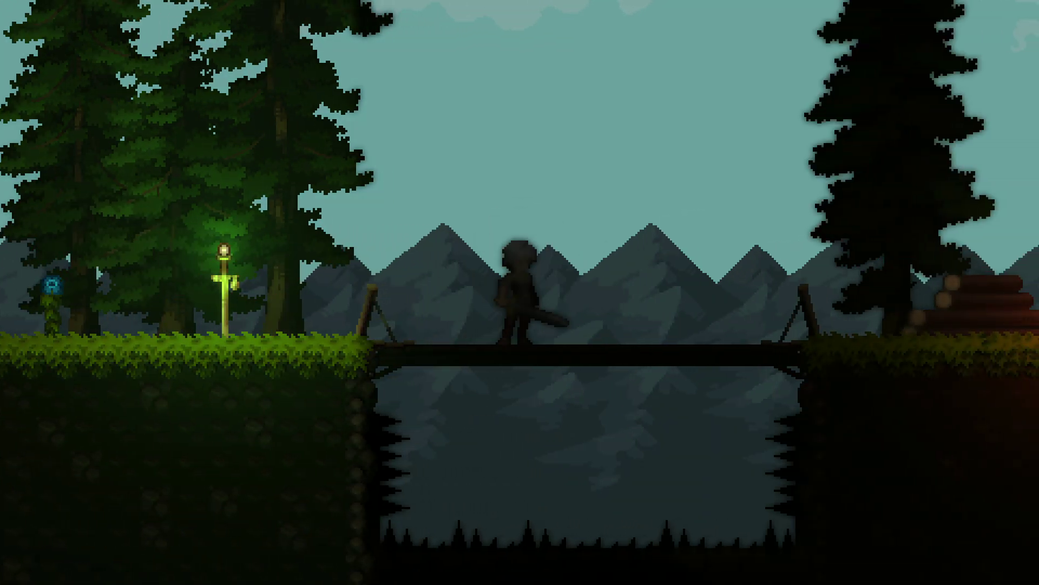
- Return the hero from the bridge over the small floating platform to the ground near the chest platform
{"action": "key", "text": "Left"}
{"action": "key", "text": "space"}
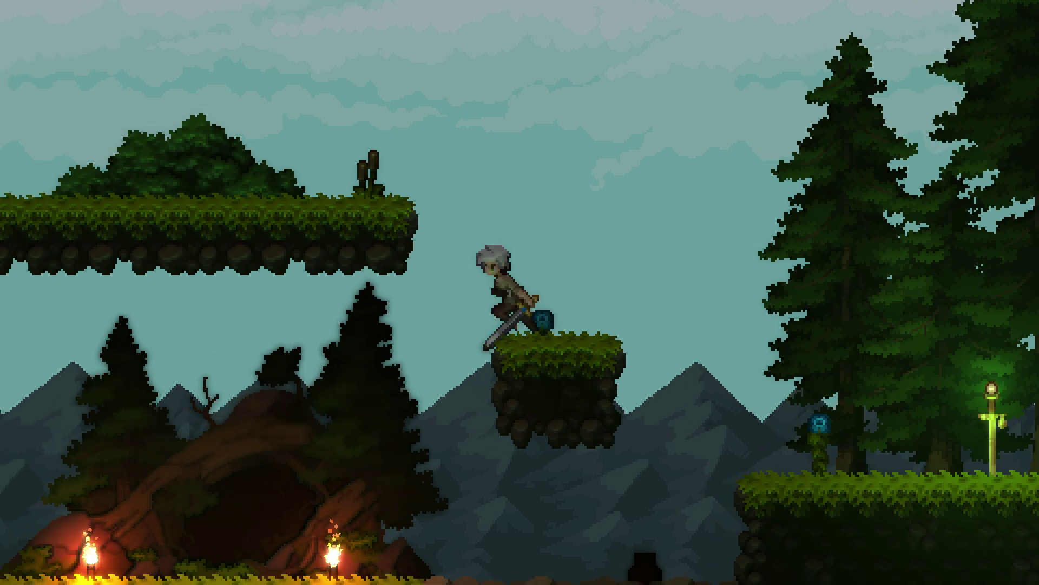
{"action": "key", "text": "space"}
{"action": "key", "text": "Left"}
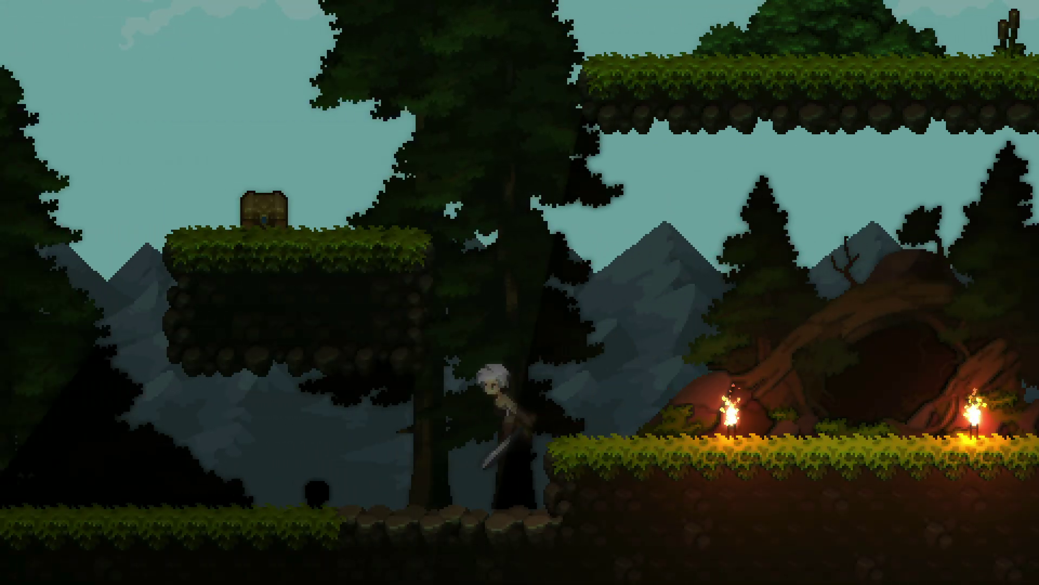
{"action": "key", "text": "space"}
- Switch back to the room in GameMaker and make the tile_collision layer visible
{"action": "key", "text": "alt+Tab"}
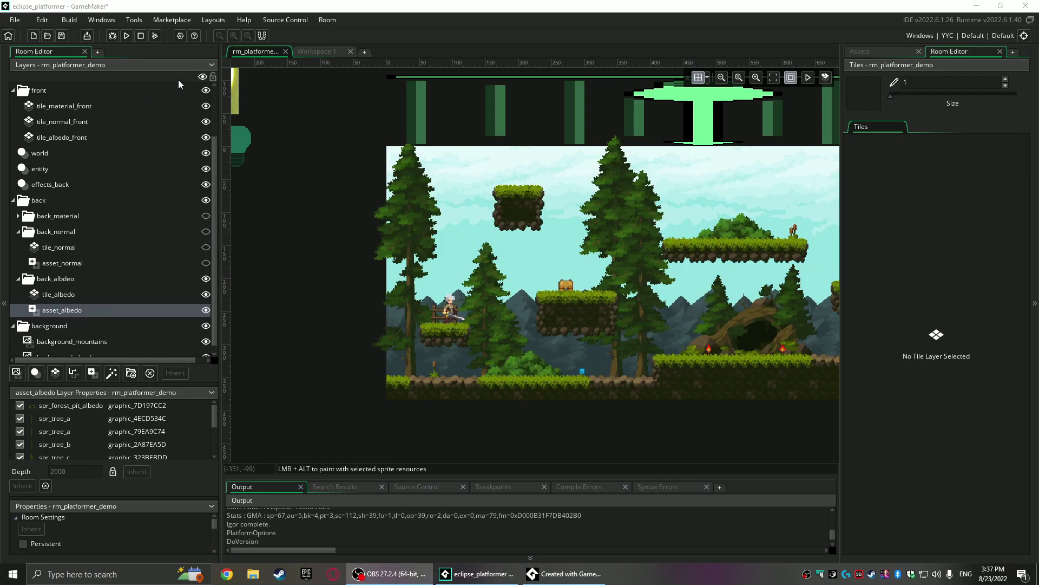
{"action": "scroll", "coordinate": [73, 115], "scroll_direction": "up", "scroll_amount": 2}
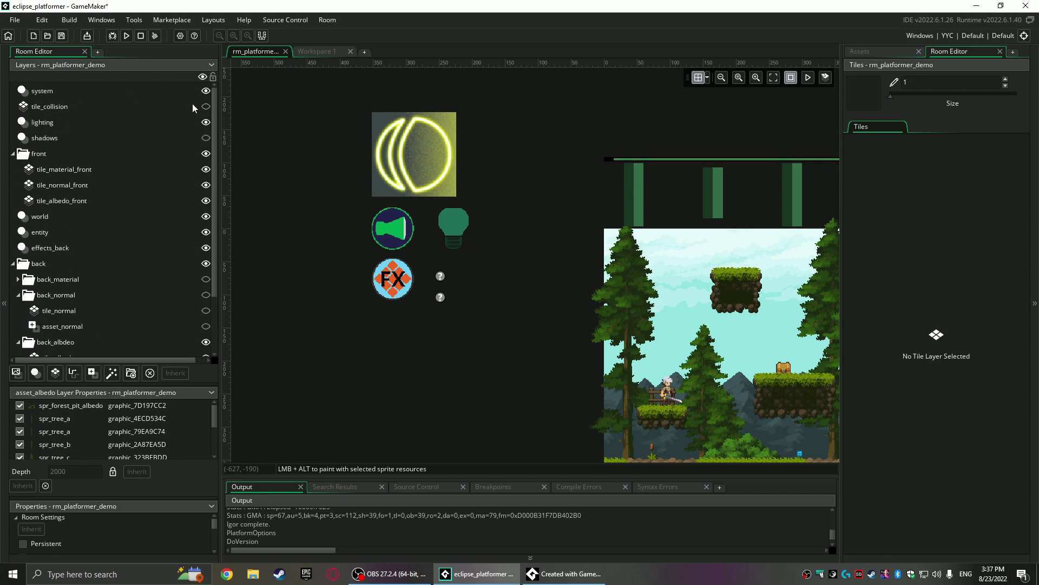
{"action": "left_click", "coordinate": [206, 107]}
{"action": "middle_click_drag", "start_coordinate": [758, 244], "coordinate": [347, 193]}
{"action": "middle_click_drag", "start_coordinate": [554, 300], "coordinate": [714, 275]}
{"action": "scroll", "coordinate": [483, 314], "scroll_direction": "up", "scroll_amount": 1, "text": "ctrl"}
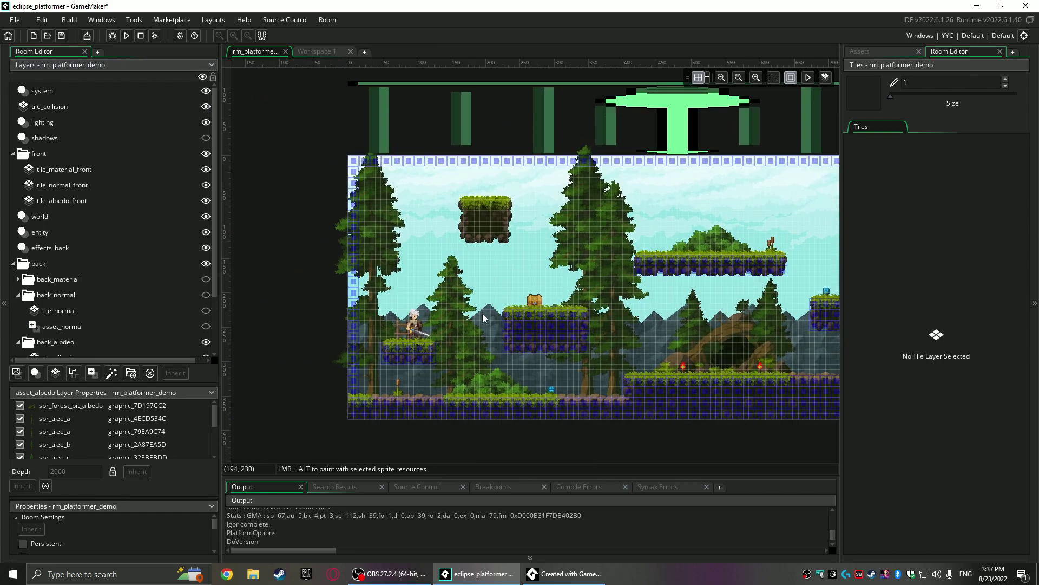
- Examine the collision tiles on the platforms and room borders across the whole room, from the hero's start to the far end and back
{"action": "scroll", "coordinate": [482, 313], "scroll_direction": "up", "scroll_amount": 3, "text": "ctrl"}
{"action": "middle_click_drag", "start_coordinate": [661, 327], "coordinate": [489, 278]}
{"action": "middle_click_drag", "start_coordinate": [628, 303], "coordinate": [339, 285]}
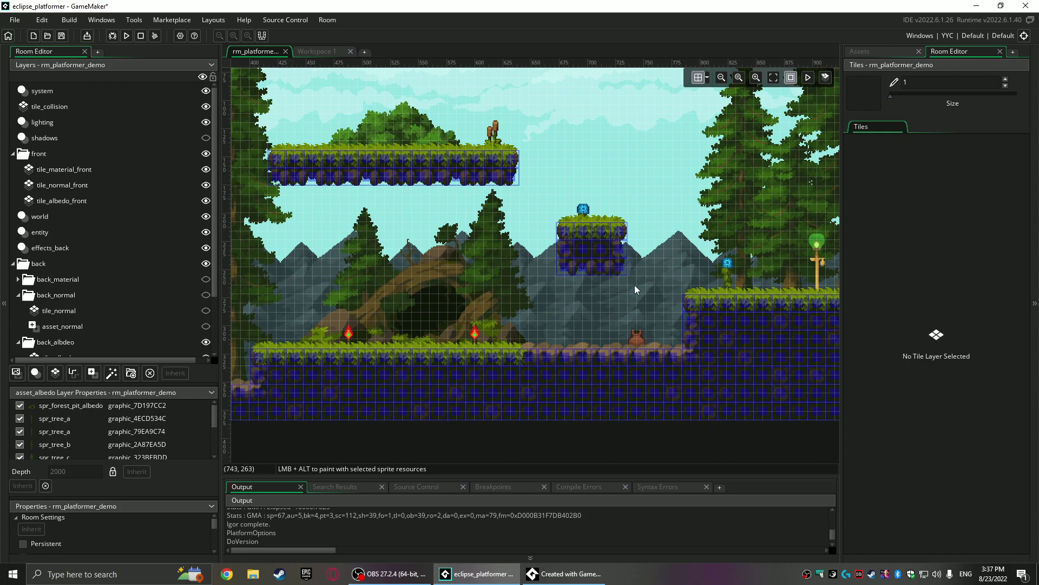
{"action": "middle_click_drag", "start_coordinate": [634, 285], "coordinate": [408, 287]}
{"action": "middle_click_drag", "start_coordinate": [667, 254], "coordinate": [353, 266]}
{"action": "middle_click_drag", "start_coordinate": [677, 228], "coordinate": [406, 248]}
{"action": "scroll", "coordinate": [672, 275], "scroll_direction": "up", "scroll_amount": 2}
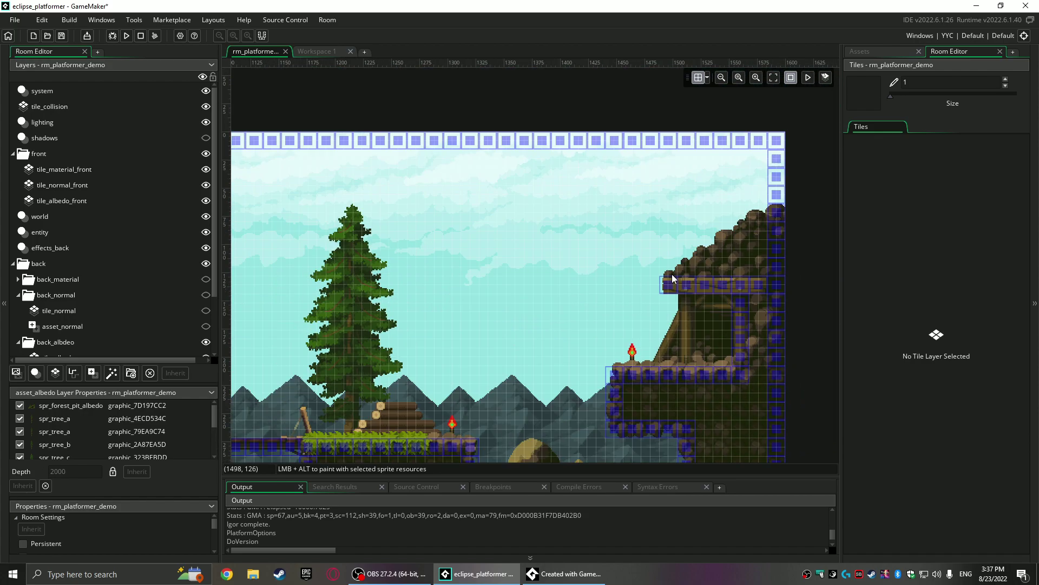
{"action": "scroll", "coordinate": [672, 275], "scroll_direction": "up", "scroll_amount": 2}
{"action": "middle_click_drag", "start_coordinate": [481, 247], "coordinate": [758, 162]}
{"action": "middle_click_drag", "start_coordinate": [536, 216], "coordinate": [771, 162]}
{"action": "middle_click_drag", "start_coordinate": [378, 269], "coordinate": [642, 272]}
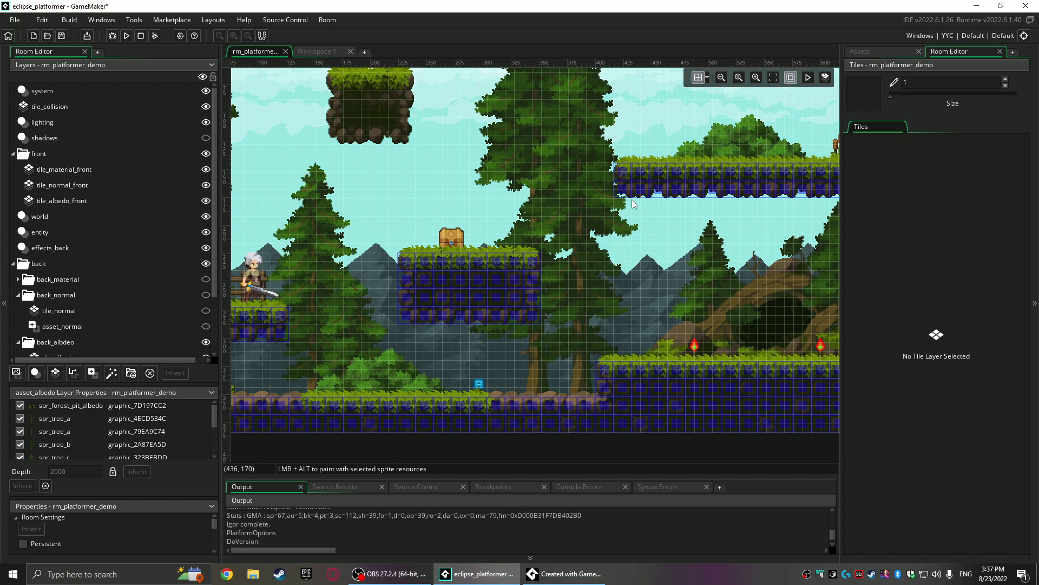
{"action": "middle_click_drag", "start_coordinate": [419, 227], "coordinate": [630, 250]}
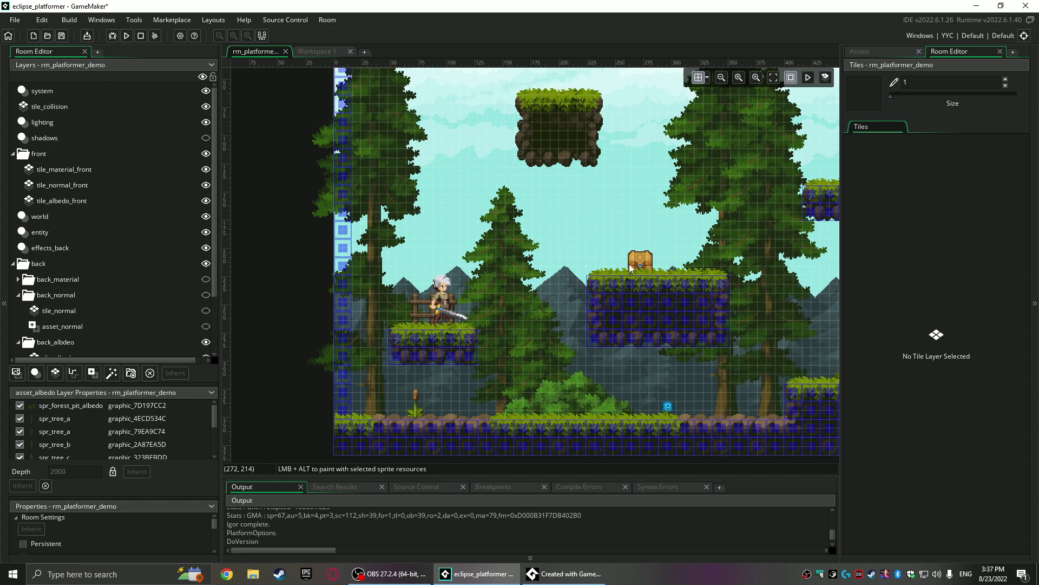
{"action": "middle_click_drag", "start_coordinate": [641, 262], "coordinate": [684, 245]}
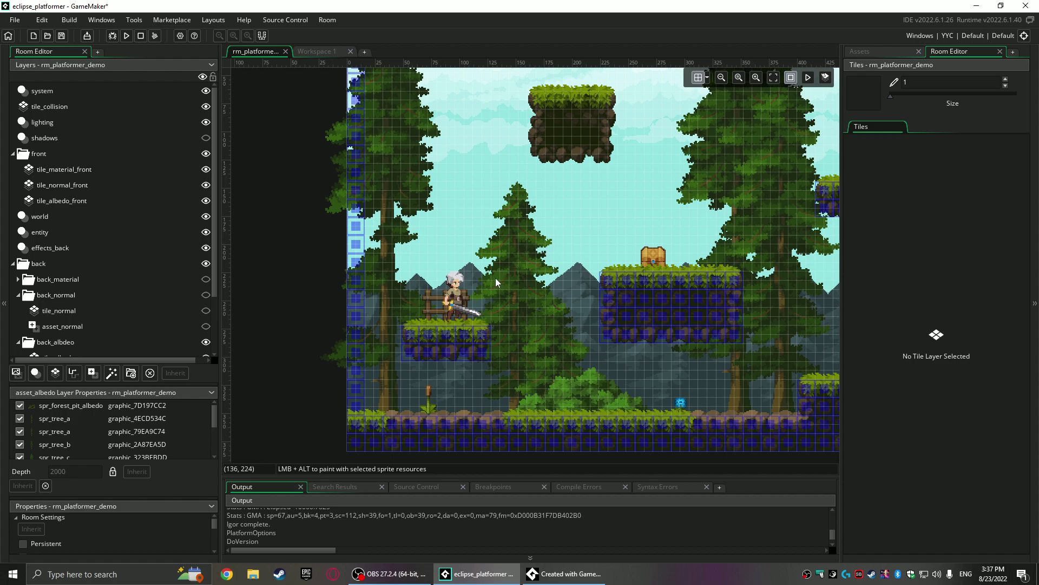
- Compare the spr_hero_run_albedo sprite in Workspace 1 with the hero standing on the collision tiles in rm_platformer_demo
{"action": "left_click", "coordinate": [316, 52]}
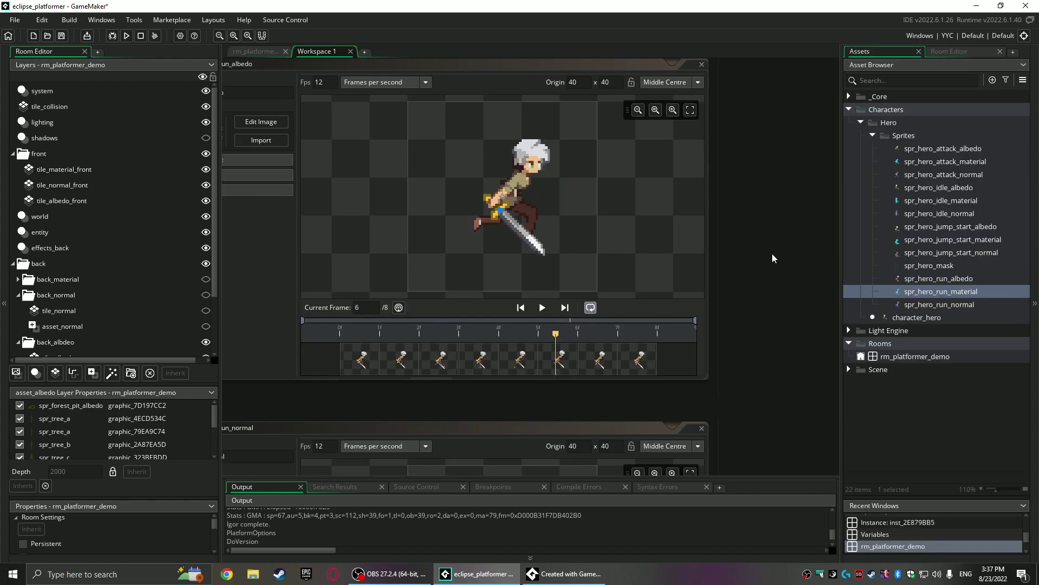
{"action": "left_click", "coordinate": [259, 53]}
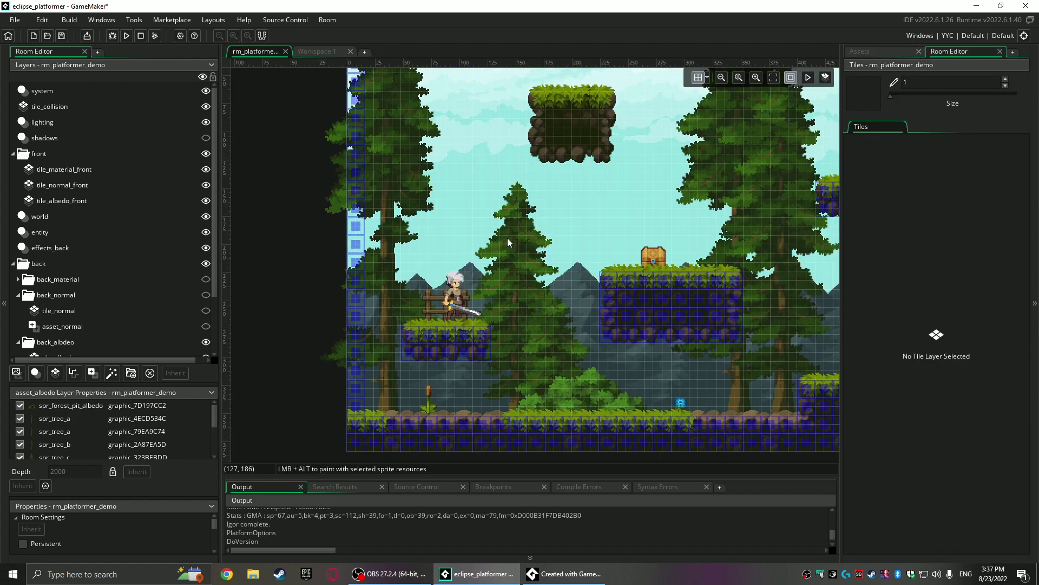
{"action": "scroll", "coordinate": [478, 323], "scroll_direction": "up", "scroll_amount": 4, "text": "ctrl"}
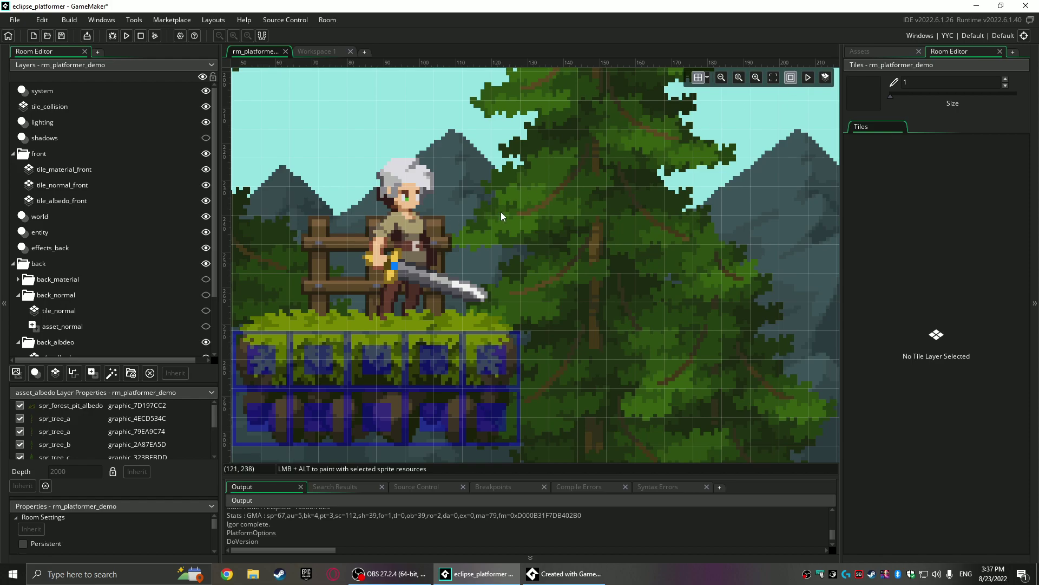
{"action": "scroll", "coordinate": [502, 212], "scroll_direction": "down", "scroll_amount": 4, "text": "ctrl"}
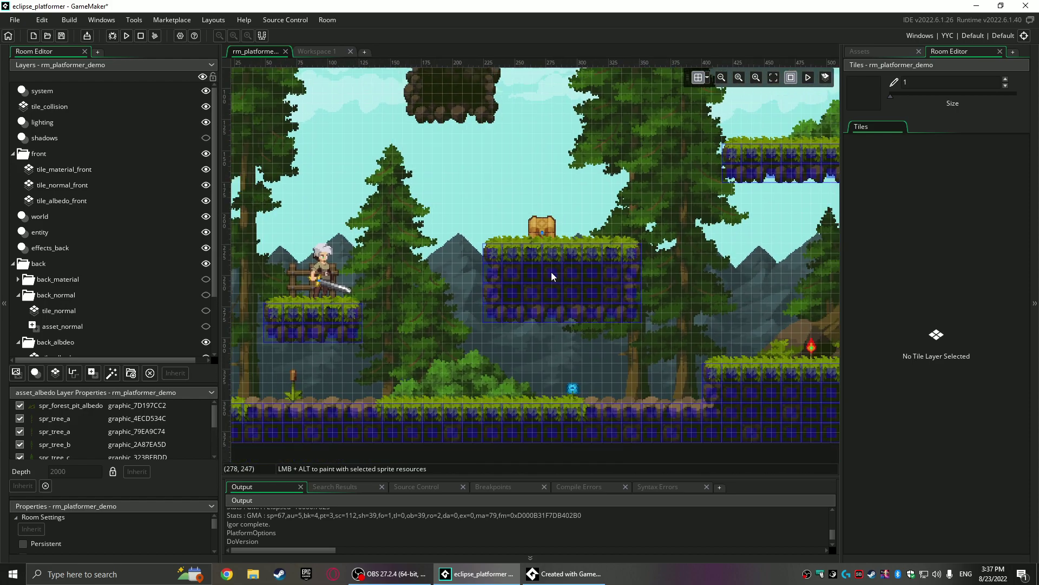
{"action": "scroll", "coordinate": [550, 272], "scroll_direction": "up", "scroll_amount": 2, "text": "ctrl"}
{"action": "middle_click_drag", "start_coordinate": [381, 228], "coordinate": [581, 215]}
{"action": "scroll", "coordinate": [425, 301], "scroll_direction": "up", "scroll_amount": 4, "text": "ctrl"}
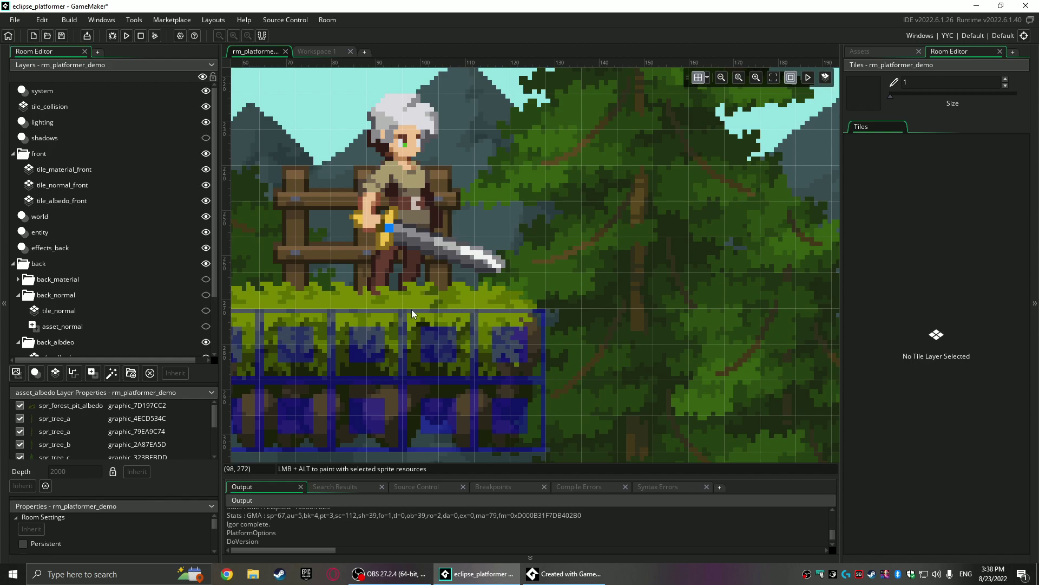
{"action": "scroll", "coordinate": [566, 277], "scroll_direction": "down", "scroll_amount": 3, "text": "ctrl"}
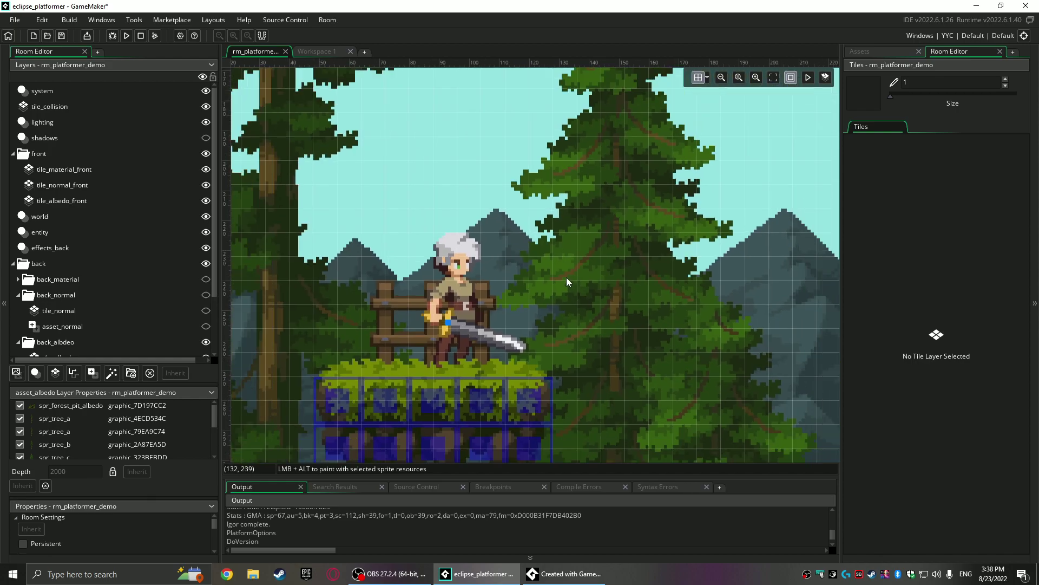
{"action": "left_click", "coordinate": [319, 51]}
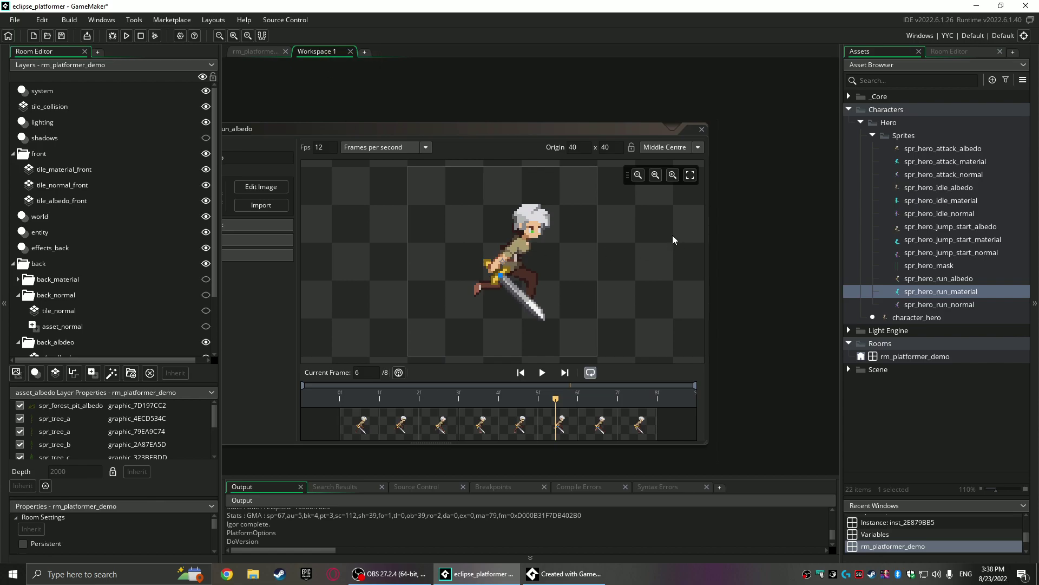
{"action": "left_click", "coordinate": [248, 51]}
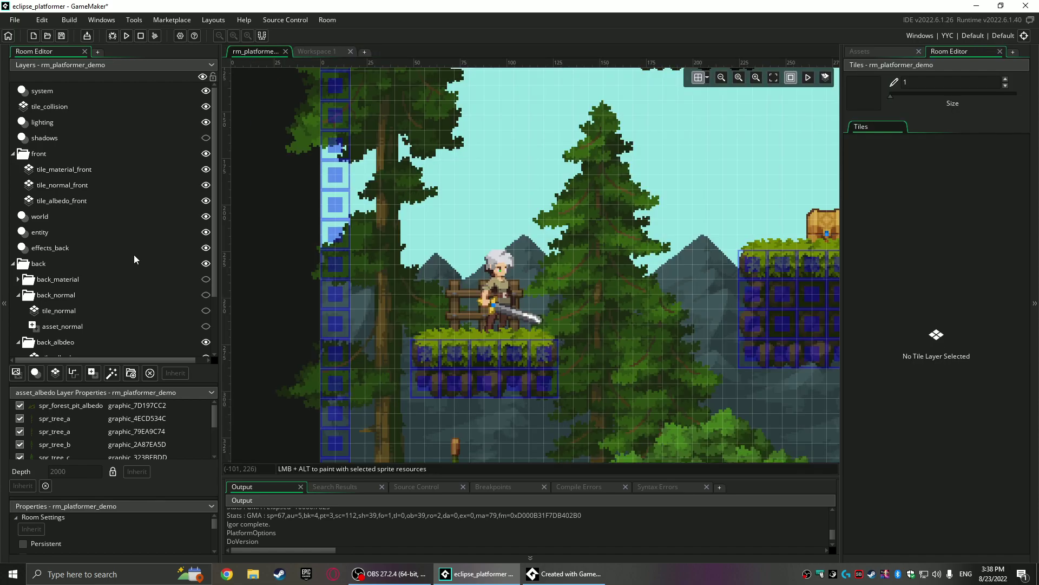
{"action": "scroll", "coordinate": [134, 254], "scroll_direction": "down", "scroll_amount": 2}
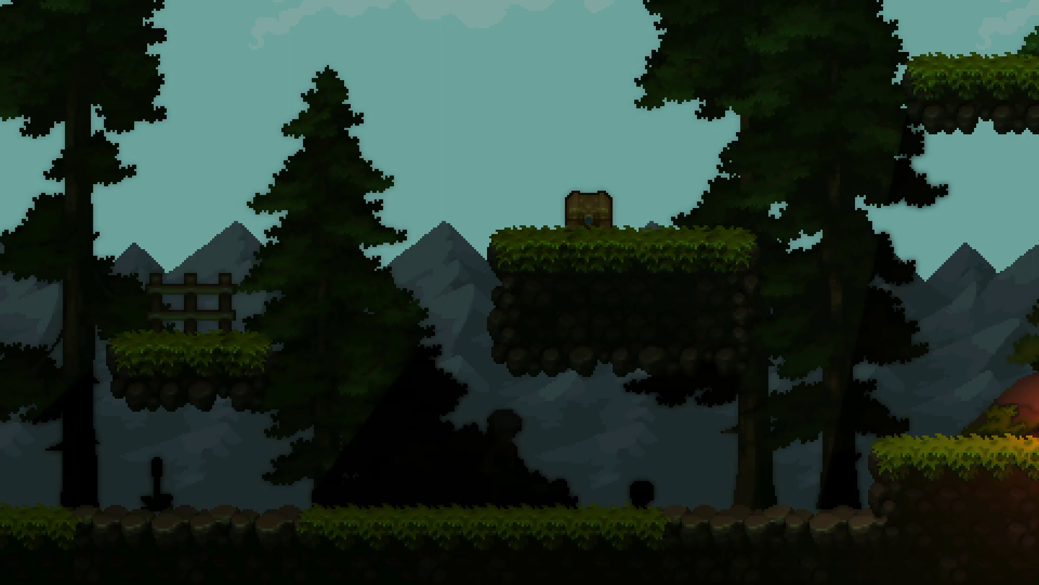
- Switch to the running demo and run the hero from the chest area past the cave torches toward the green lamp
{"action": "key", "text": "Right"}
{"action": "key", "text": "space"}
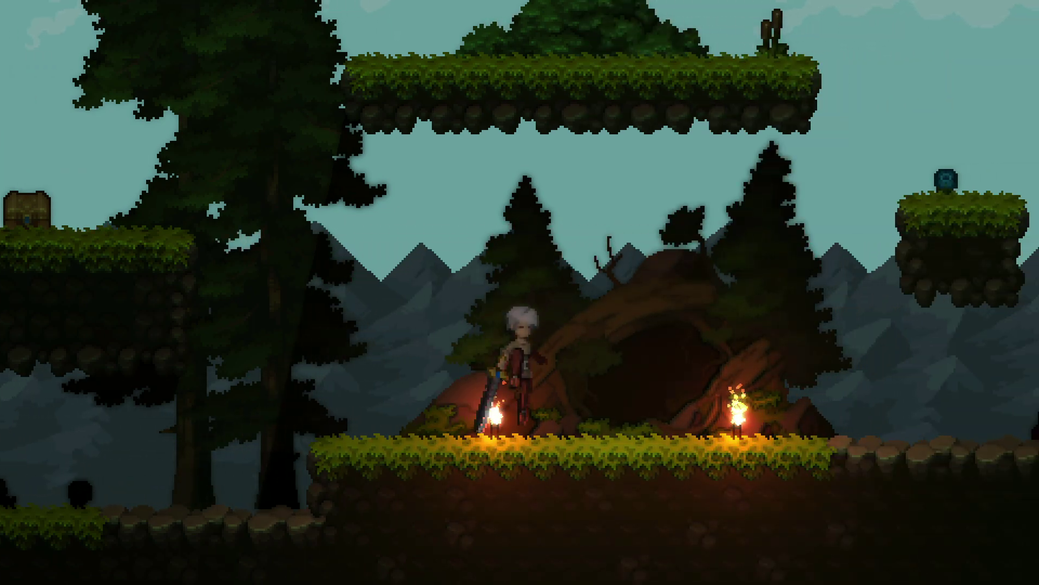
{"action": "key", "text": "Left"}
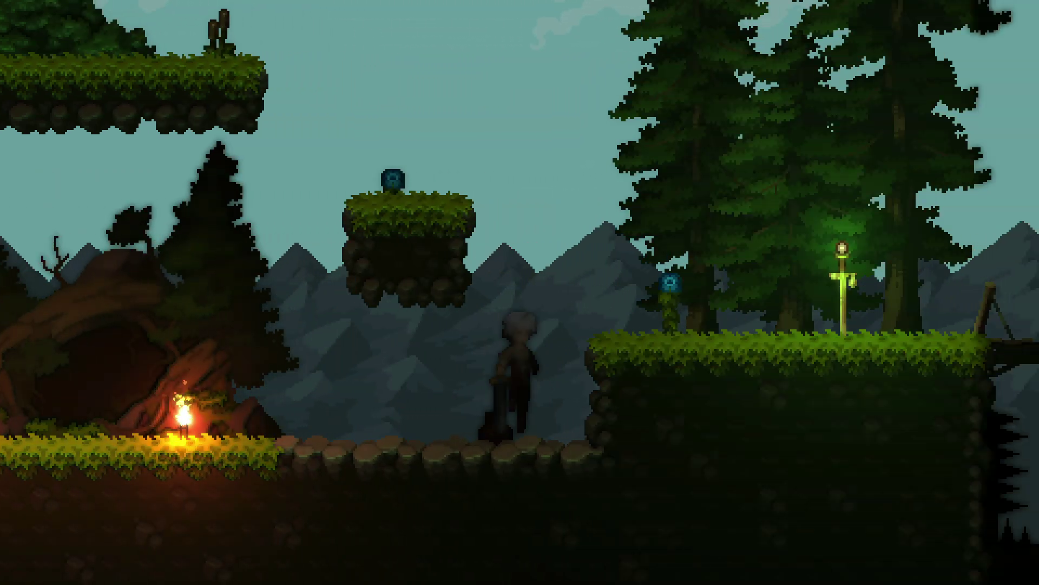